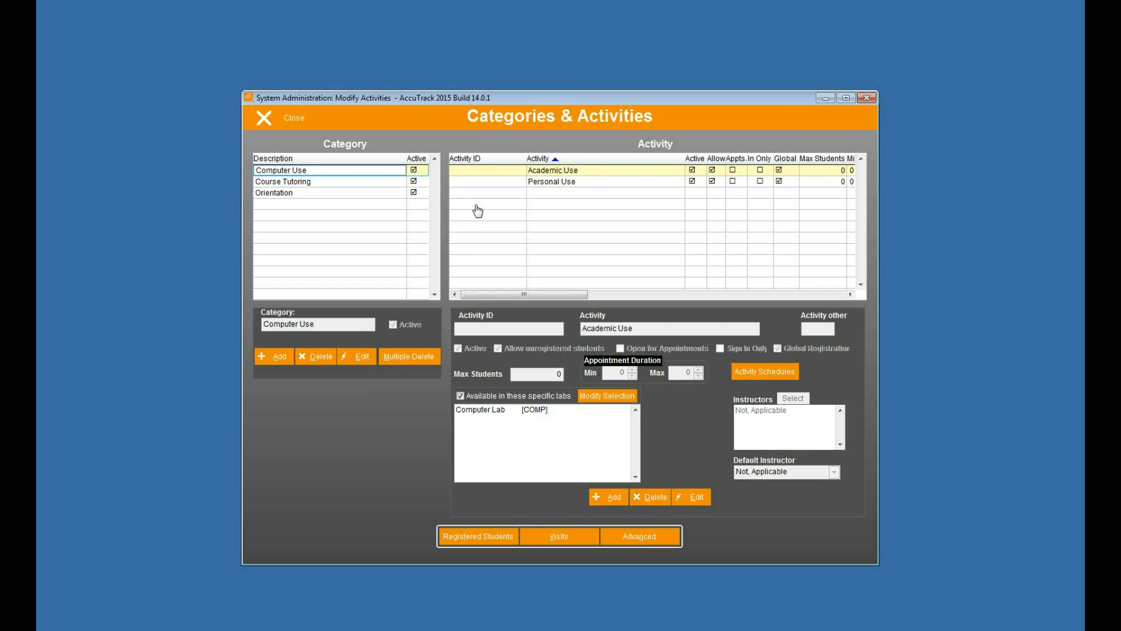
Compare the activities listed under the Computer Use category with those under Course Tutoring
{"action": "left_click", "coordinate": [386, 182]}
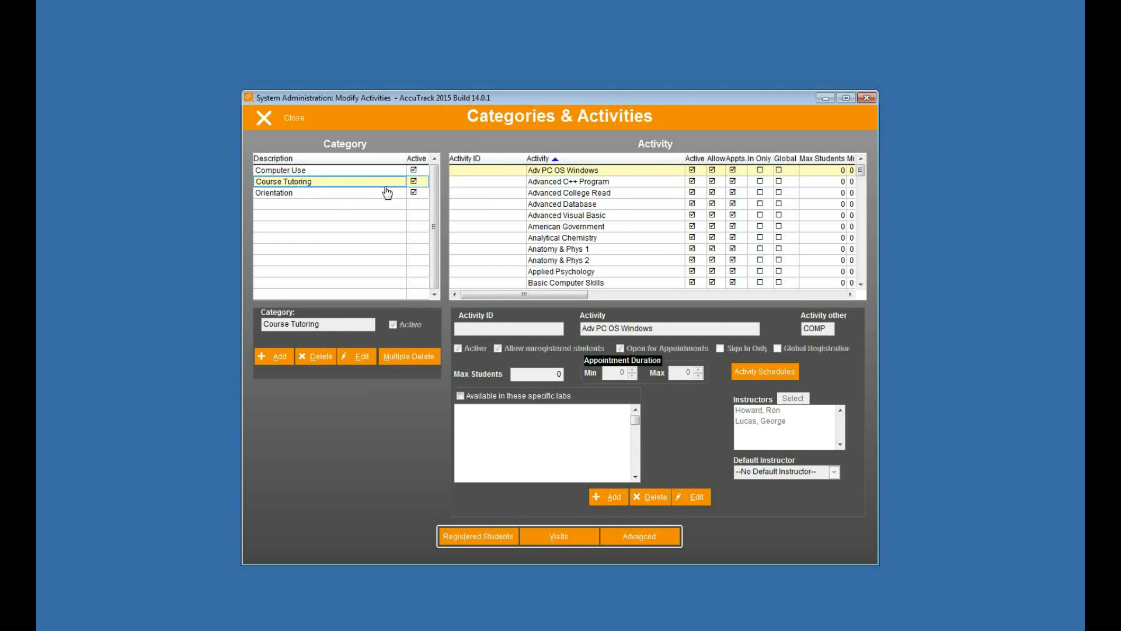
{"action": "key", "text": "Up"}
{"action": "key", "text": "Down"}
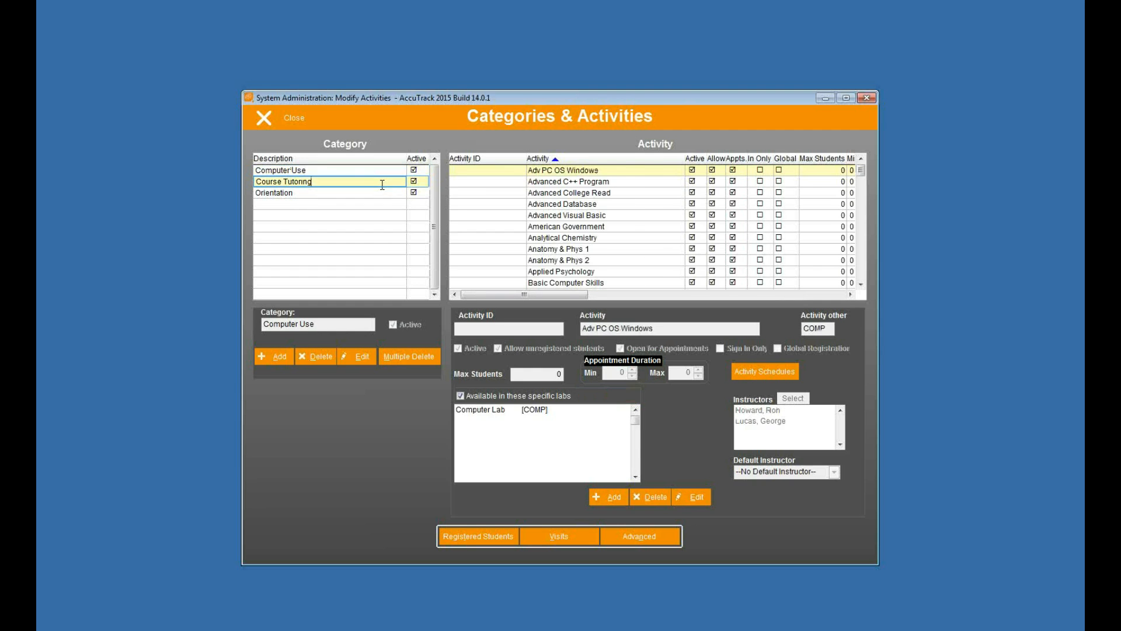
{"action": "key", "text": "Up"}
{"action": "left_click", "coordinate": [325, 181]}
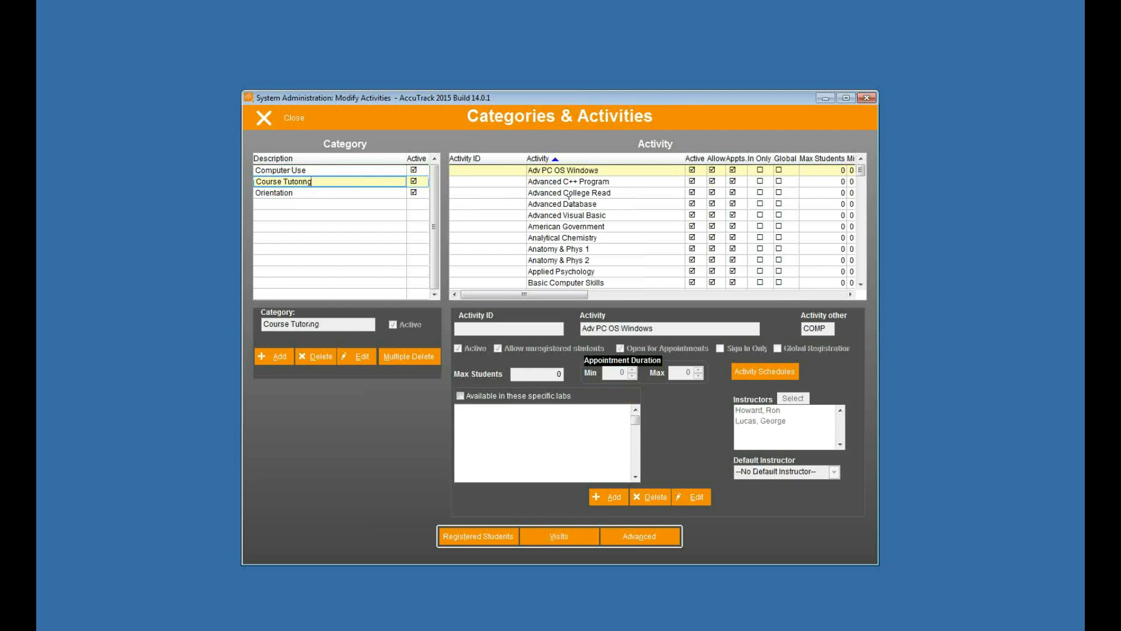
{"action": "left_click", "coordinate": [621, 181]}
{"action": "left_click", "coordinate": [361, 170]}
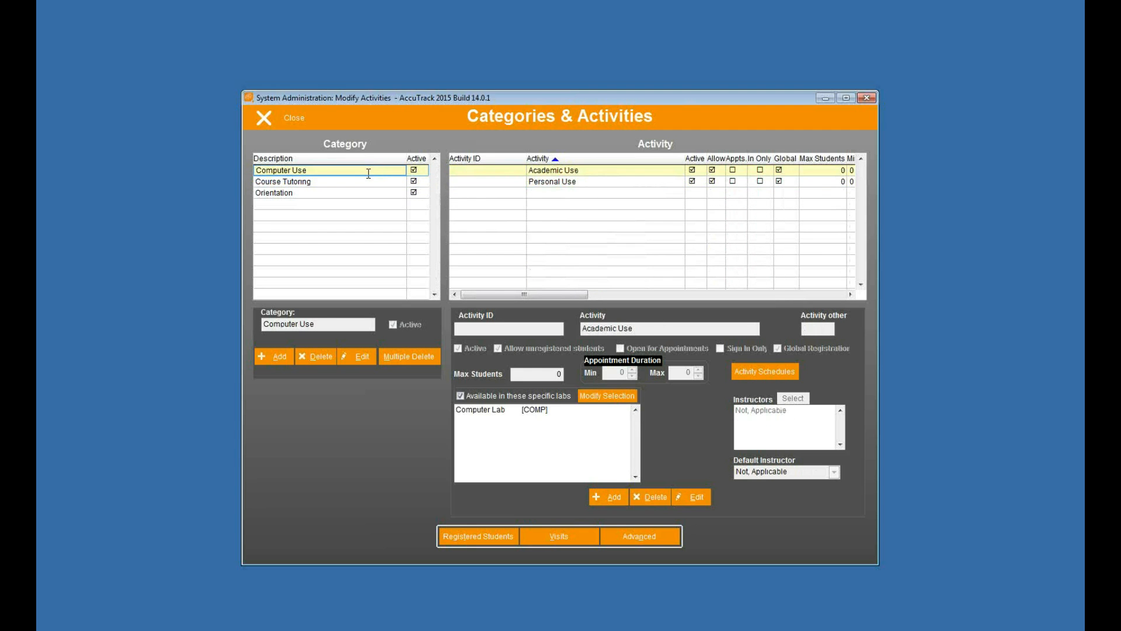
{"action": "left_click", "coordinate": [385, 181]}
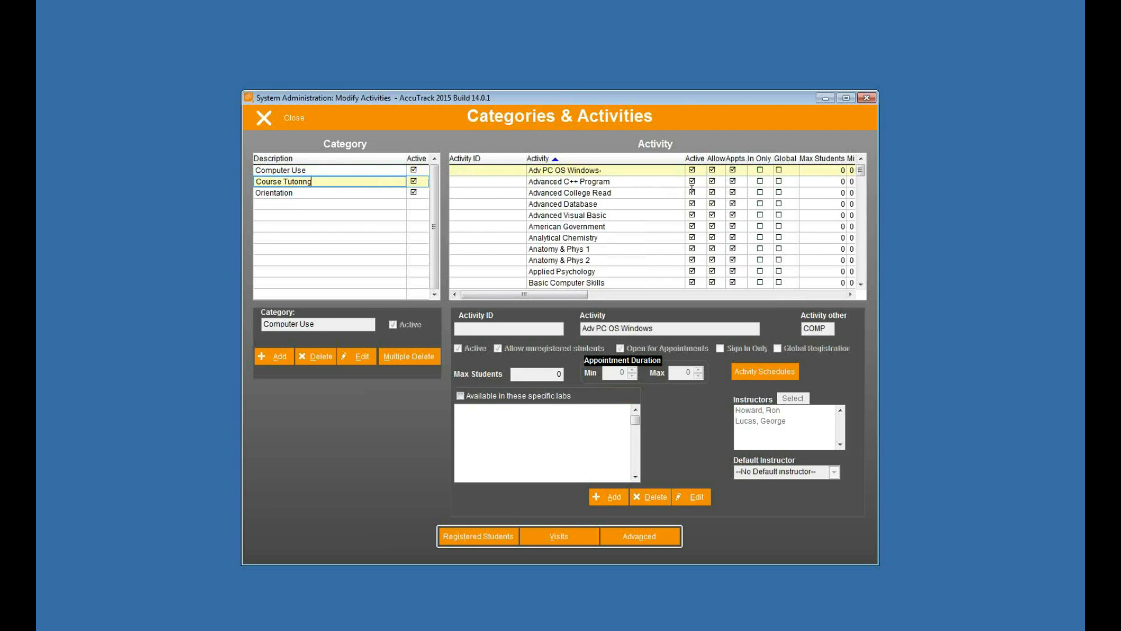
Look through the full Course Tutoring activity list and the option flags of its activities
{"action": "scroll", "coordinate": [620, 226], "scroll_direction": "down", "scroll_amount": 15}
{"action": "scroll", "coordinate": [621, 223], "scroll_direction": "up", "scroll_amount": 5}
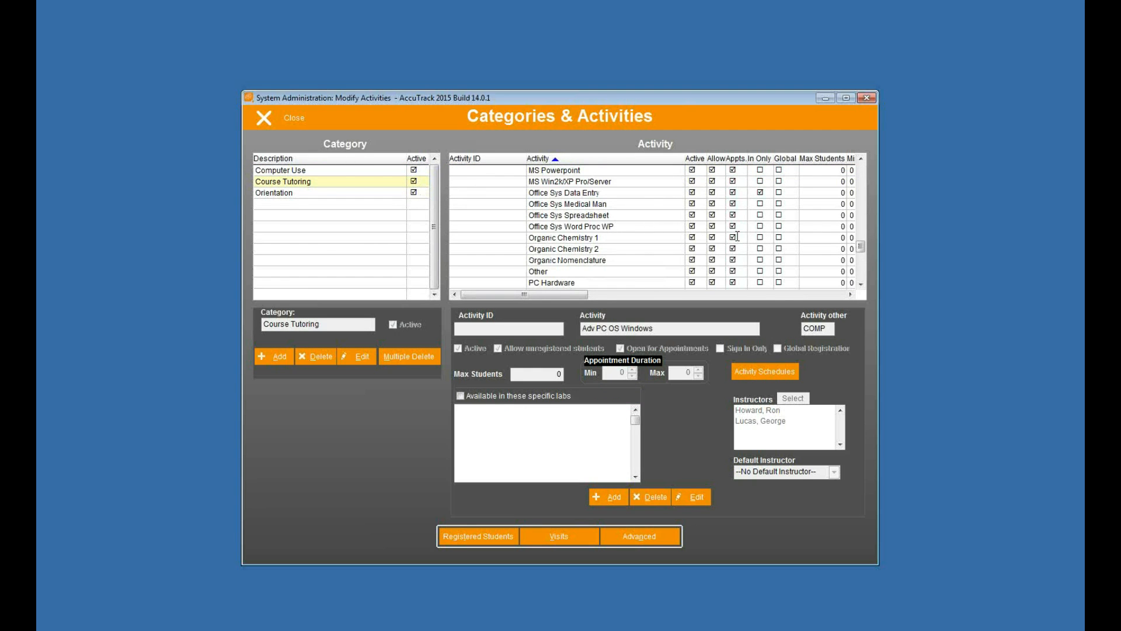
{"action": "left_click_drag", "start_coordinate": [861, 247], "coordinate": [845, 153]}
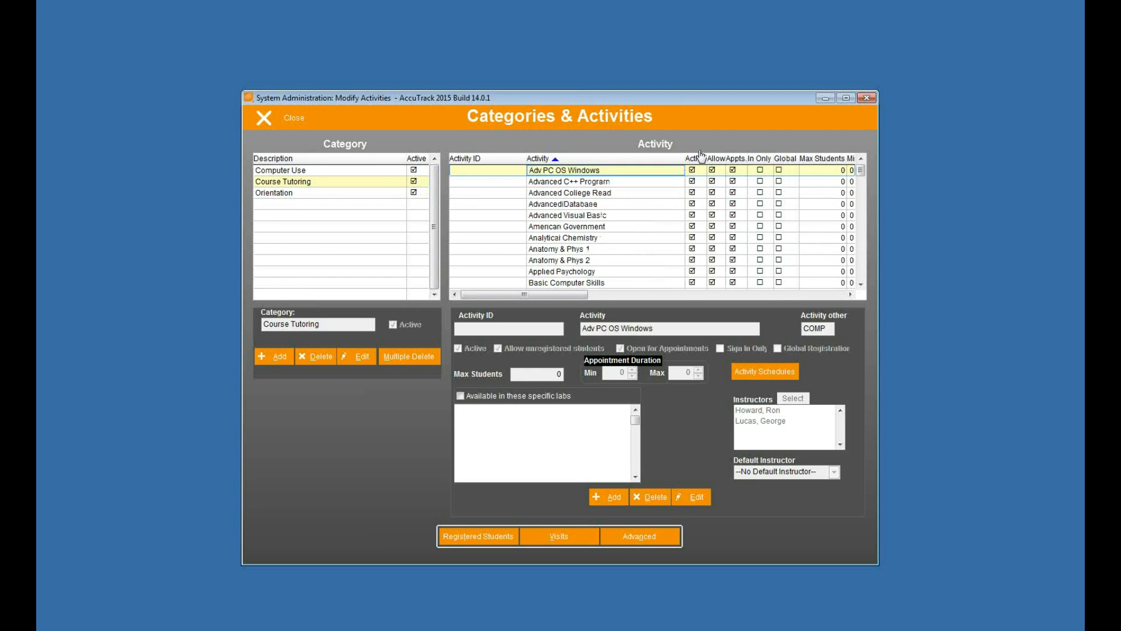
{"action": "left_click", "coordinate": [386, 171]}
{"action": "left_click", "coordinate": [386, 182]}
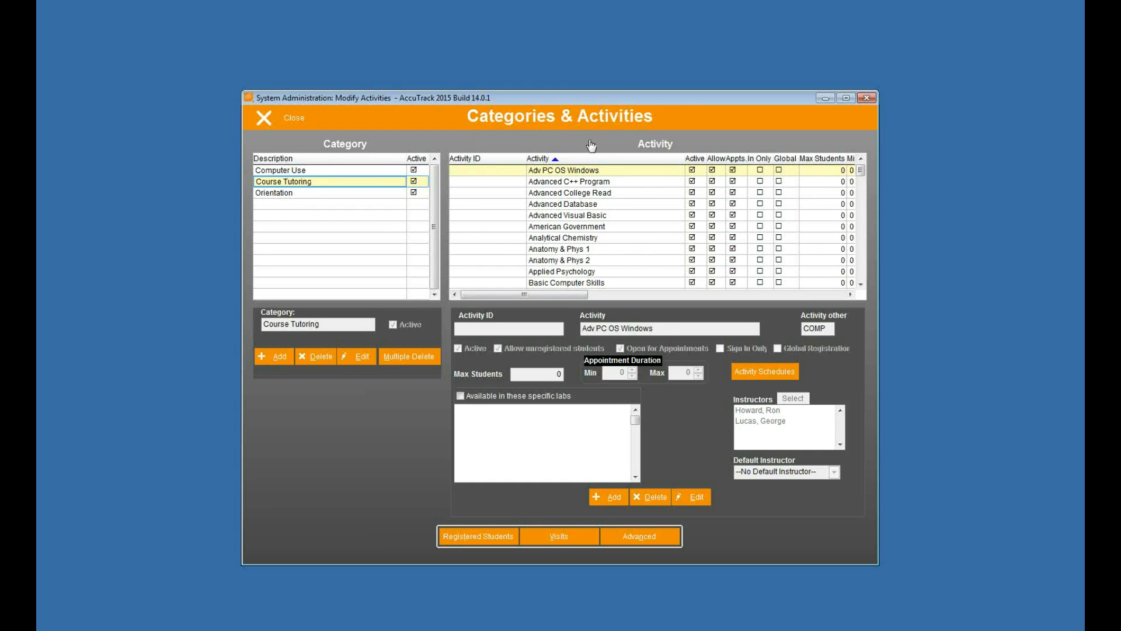
Remove all selected activities from the Spring 2015 semester and save it without assignments
{"action": "left_click", "coordinate": [289, 121]}
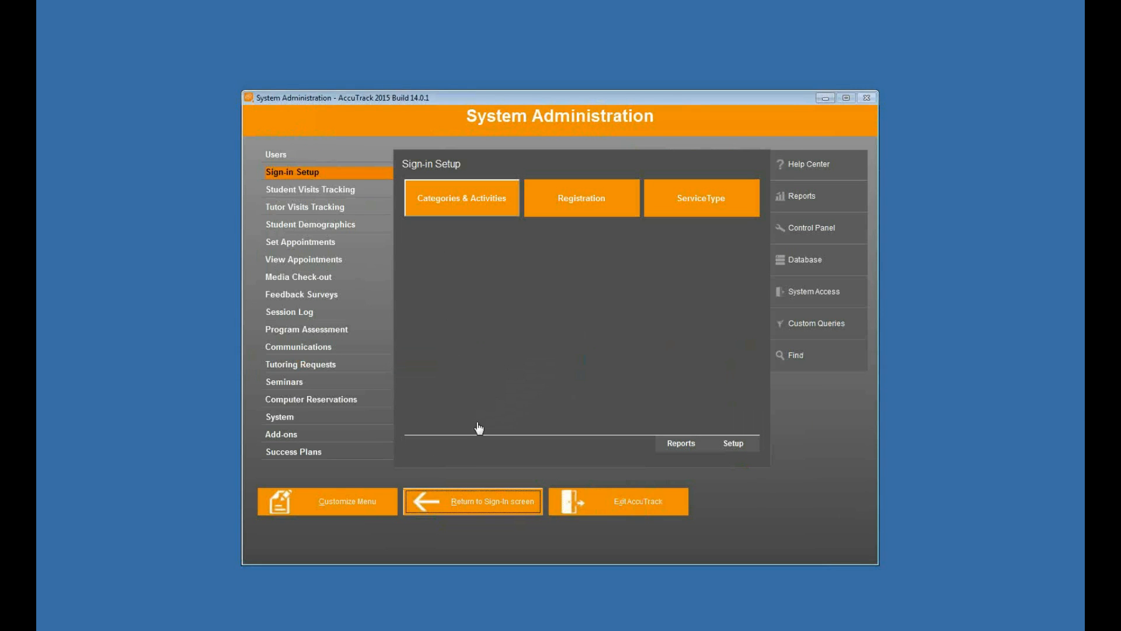
{"action": "left_click", "coordinate": [345, 421]}
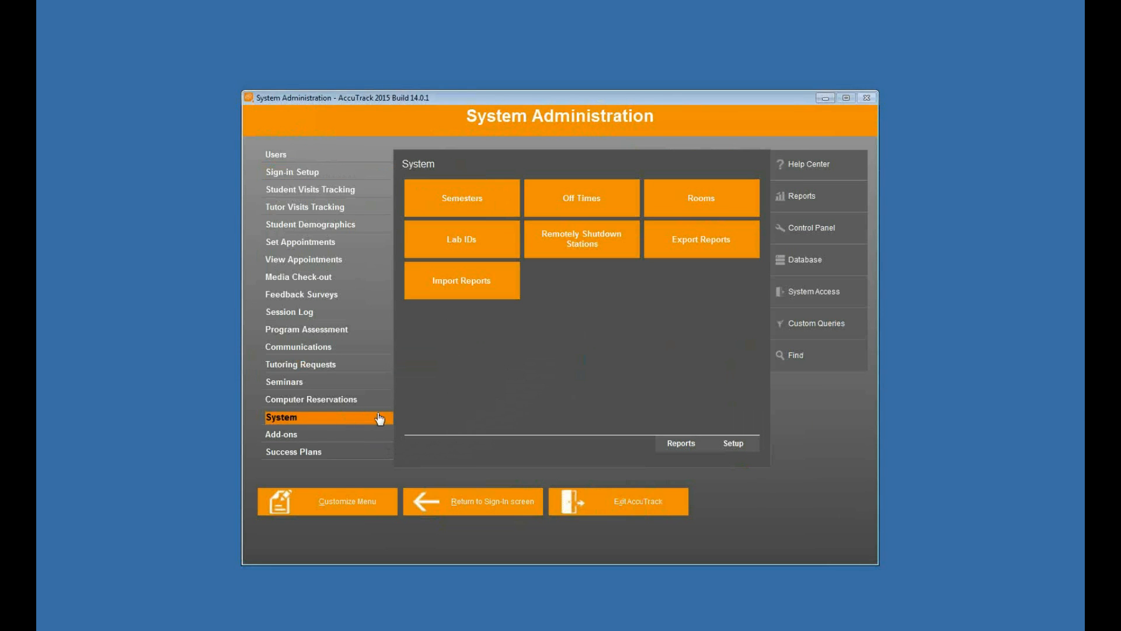
{"action": "left_click", "coordinate": [485, 200]}
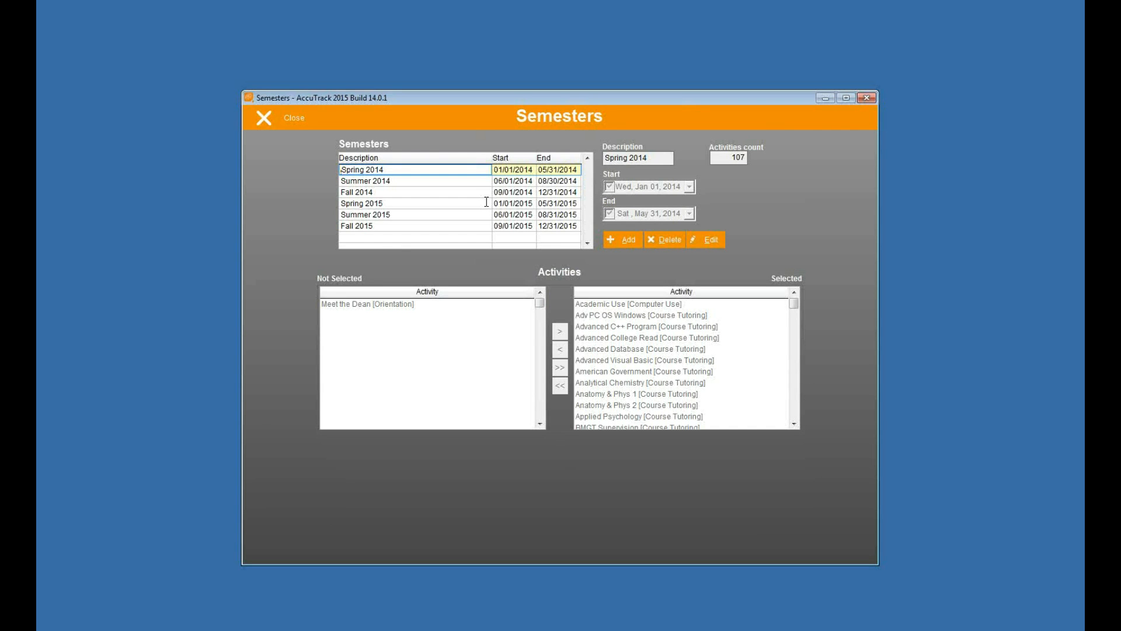
{"action": "left_click", "coordinate": [487, 205]}
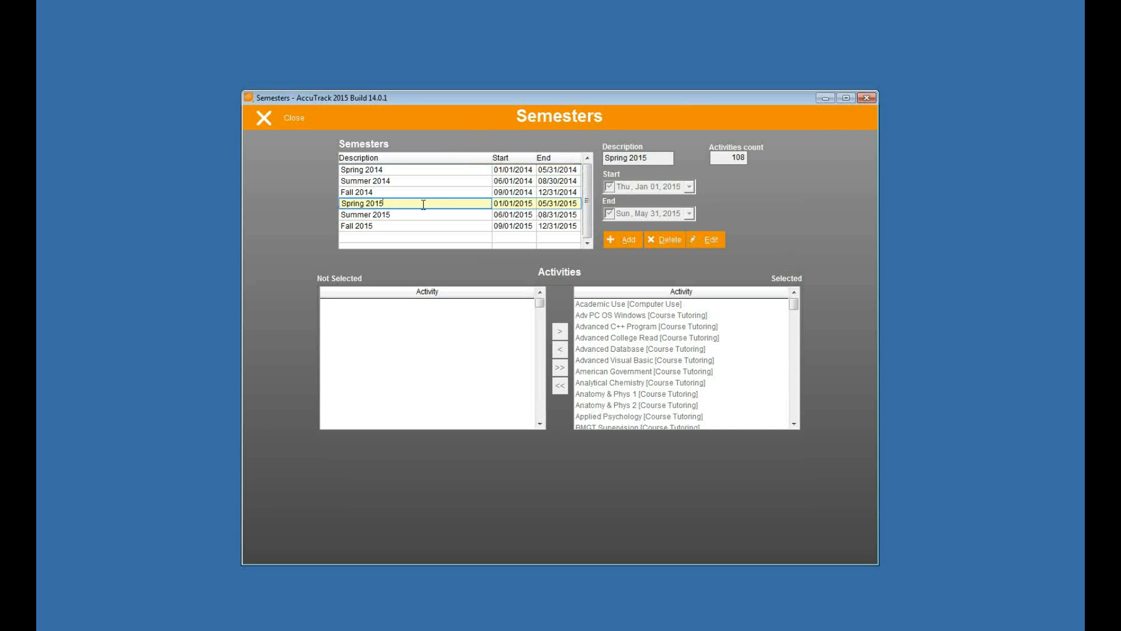
{"action": "left_click", "coordinate": [705, 241]}
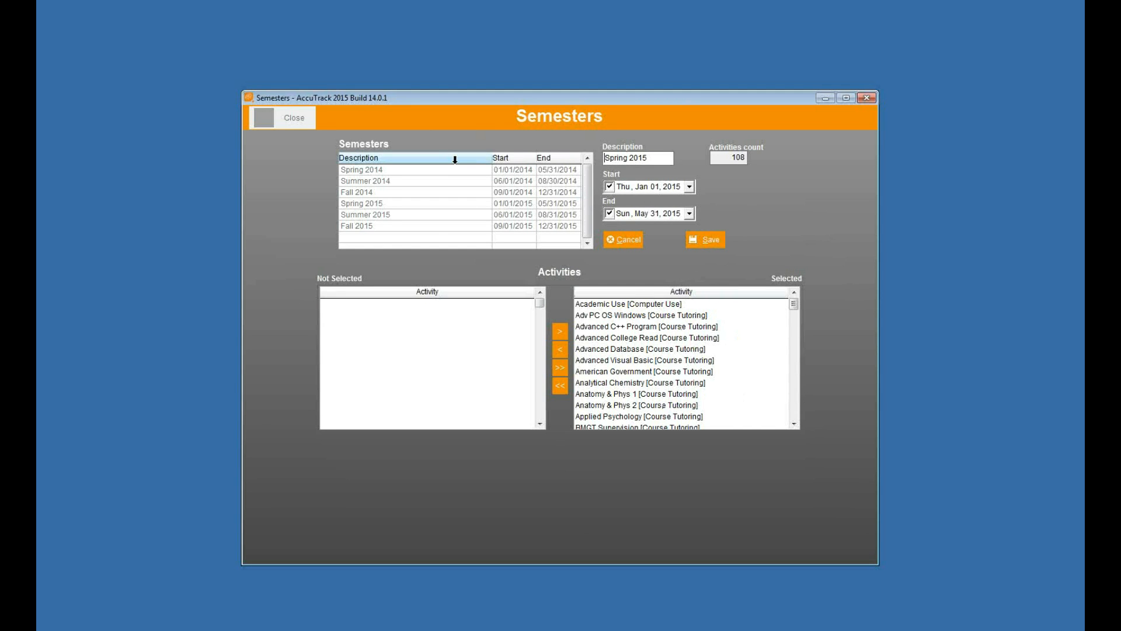
{"action": "left_click", "coordinate": [559, 387]}
{"action": "left_click", "coordinate": [701, 244]}
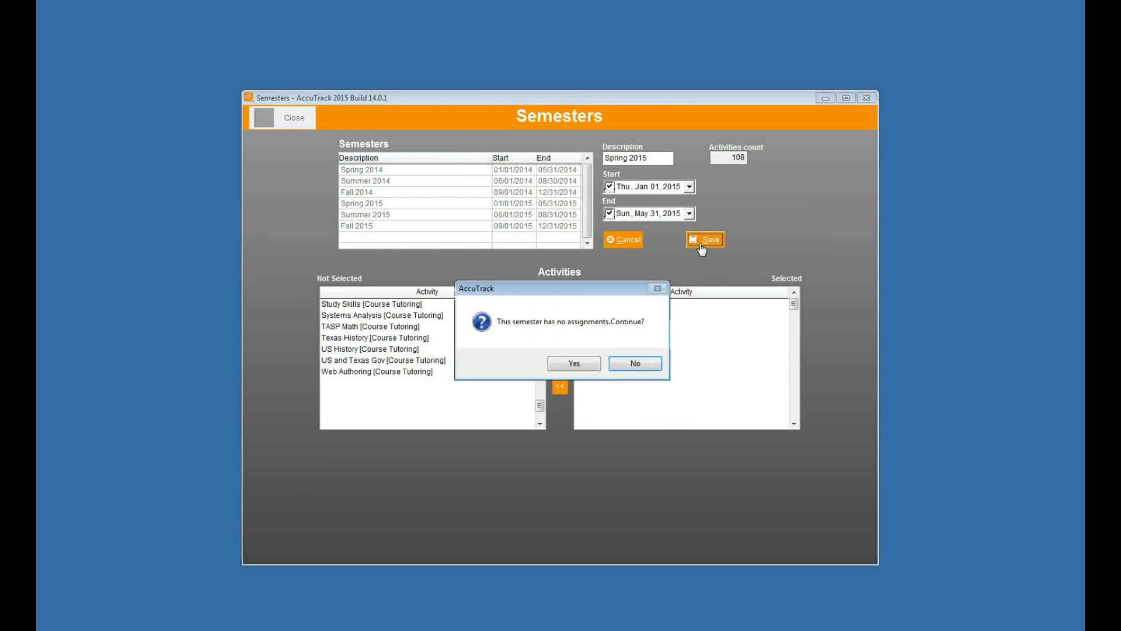
{"action": "left_click", "coordinate": [570, 362]}
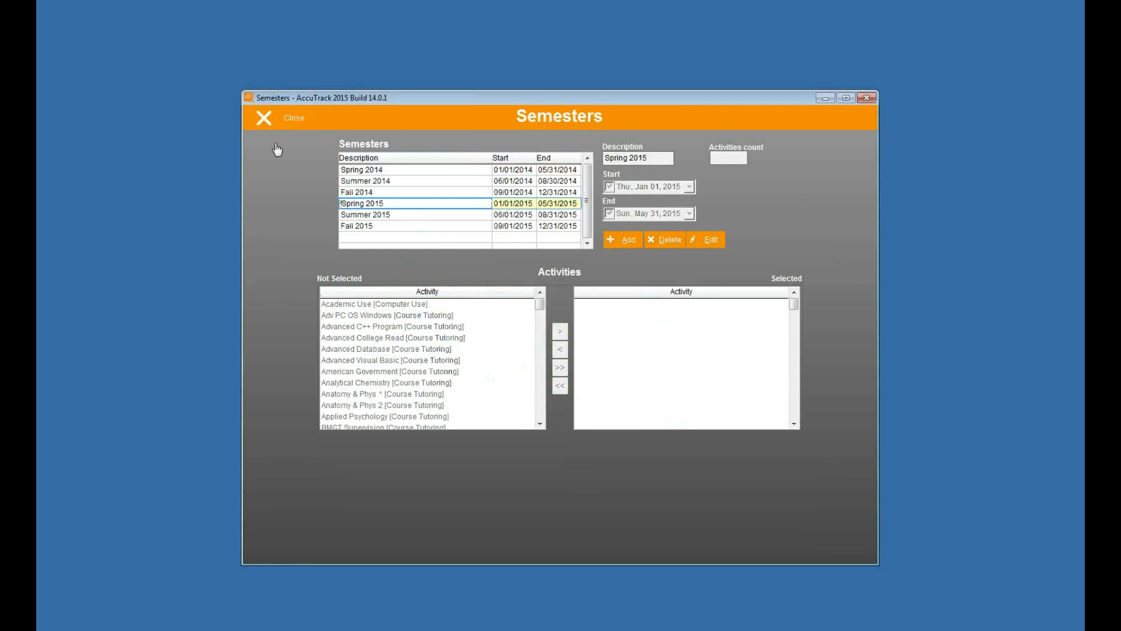
Return to Categories & Activities and check the Active flags throughout the Course Tutoring activity list
{"action": "left_click", "coordinate": [318, 129]}
{"action": "left_click", "coordinate": [347, 175]}
{"action": "left_click", "coordinate": [432, 199]}
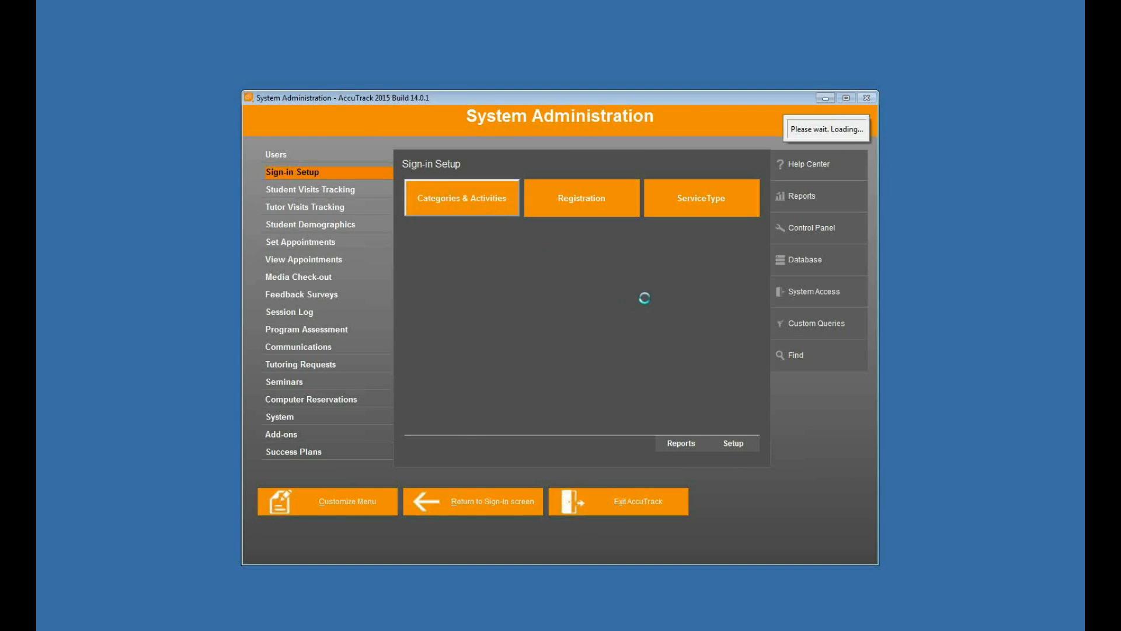
{"action": "left_click", "coordinate": [332, 181]}
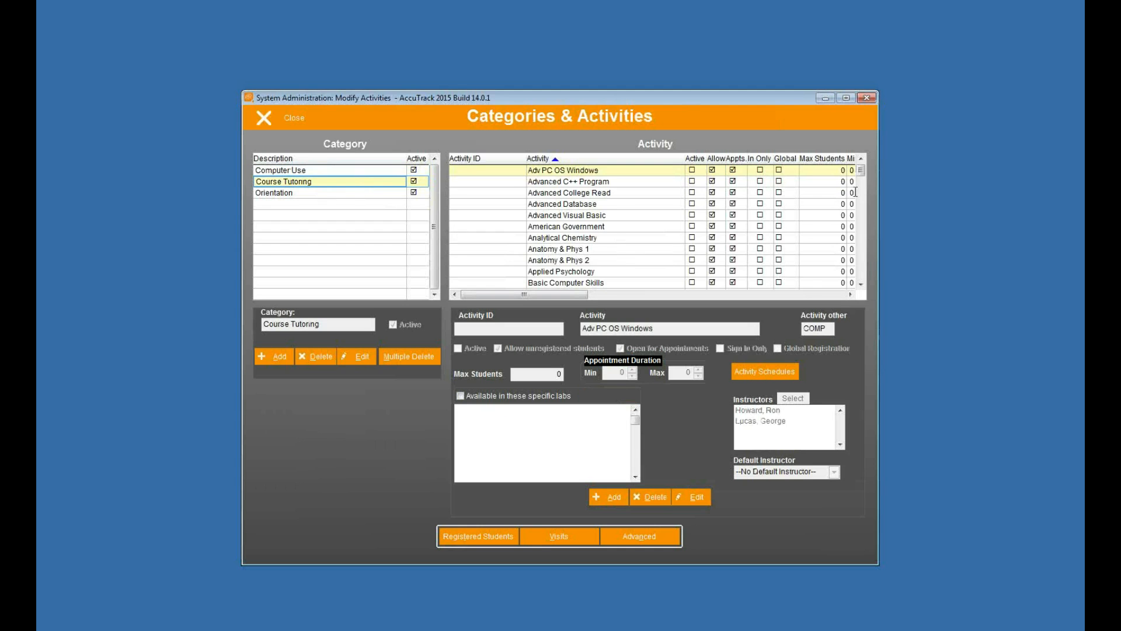
{"action": "scroll", "coordinate": [636, 180], "scroll_direction": "down", "scroll_amount": 8}
{"action": "scroll", "coordinate": [648, 193], "scroll_direction": "down", "scroll_amount": 5}
{"action": "scroll", "coordinate": [662, 207], "scroll_direction": "up", "scroll_amount": 10}
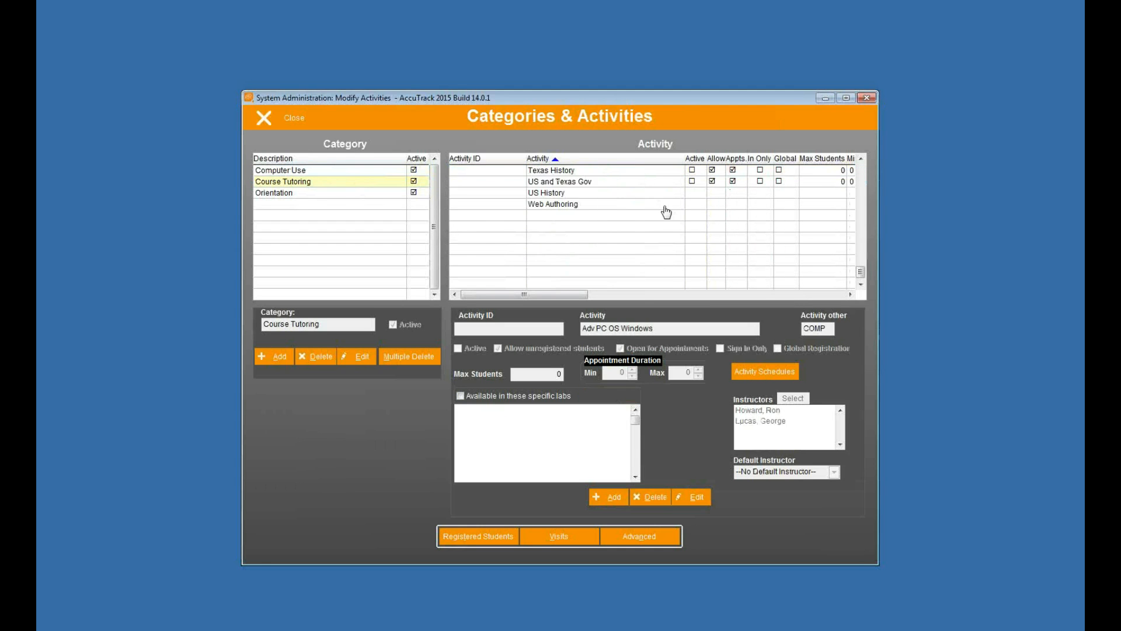
{"action": "scroll", "coordinate": [665, 206], "scroll_direction": "up", "scroll_amount": 10}
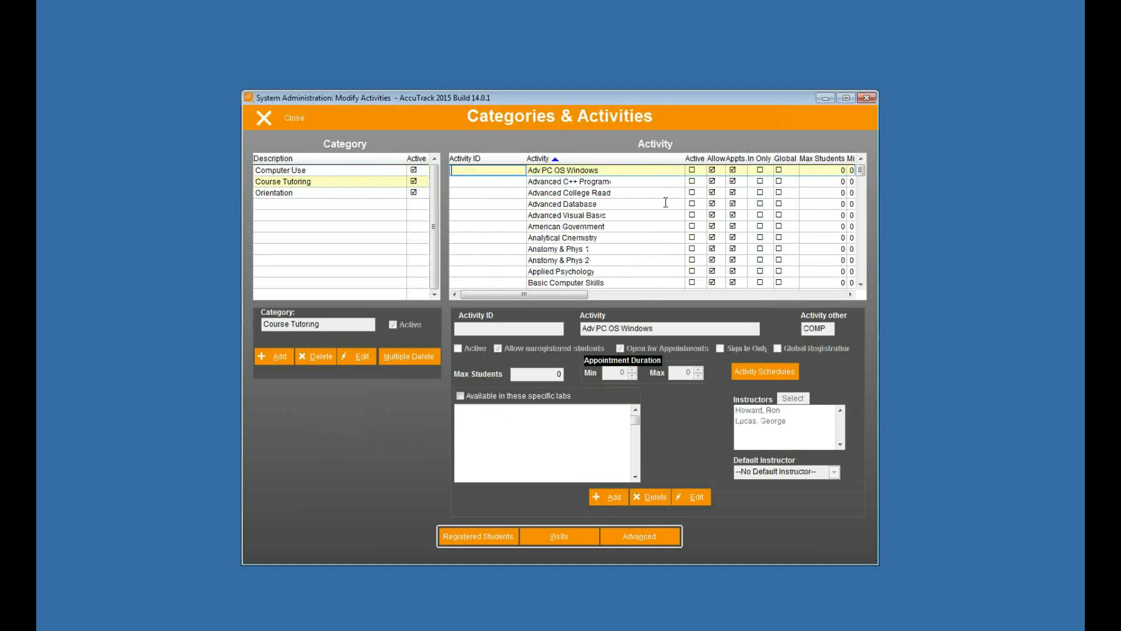
Assign all available activities to the Spring 2015 semester and save it
{"action": "left_click", "coordinate": [264, 119]}
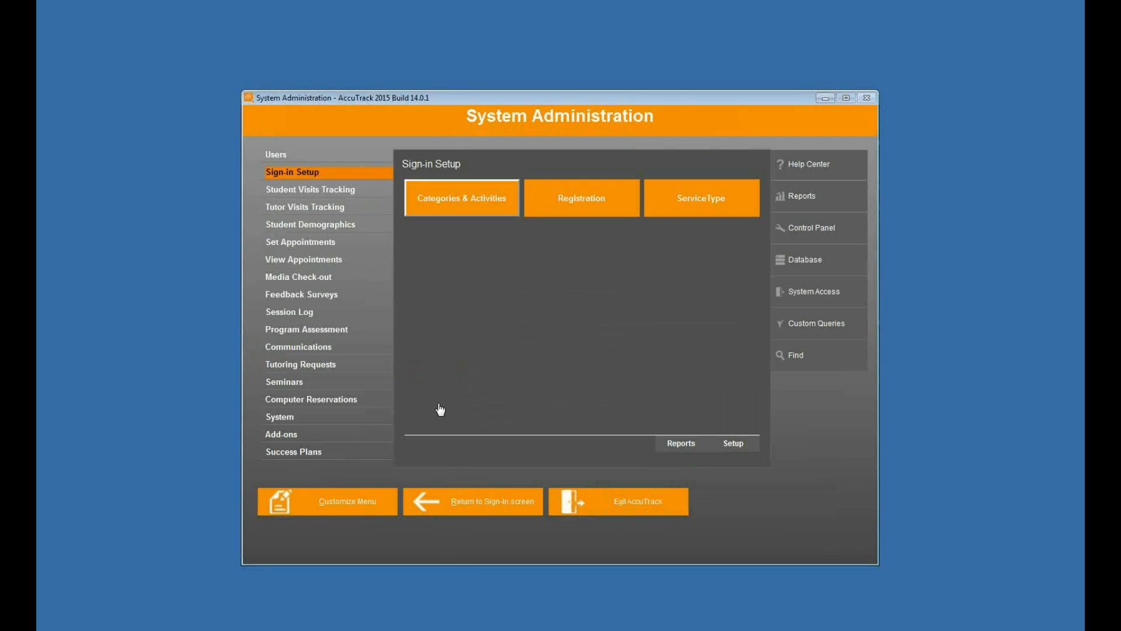
{"action": "left_click", "coordinate": [350, 417]}
{"action": "left_click", "coordinate": [472, 210]}
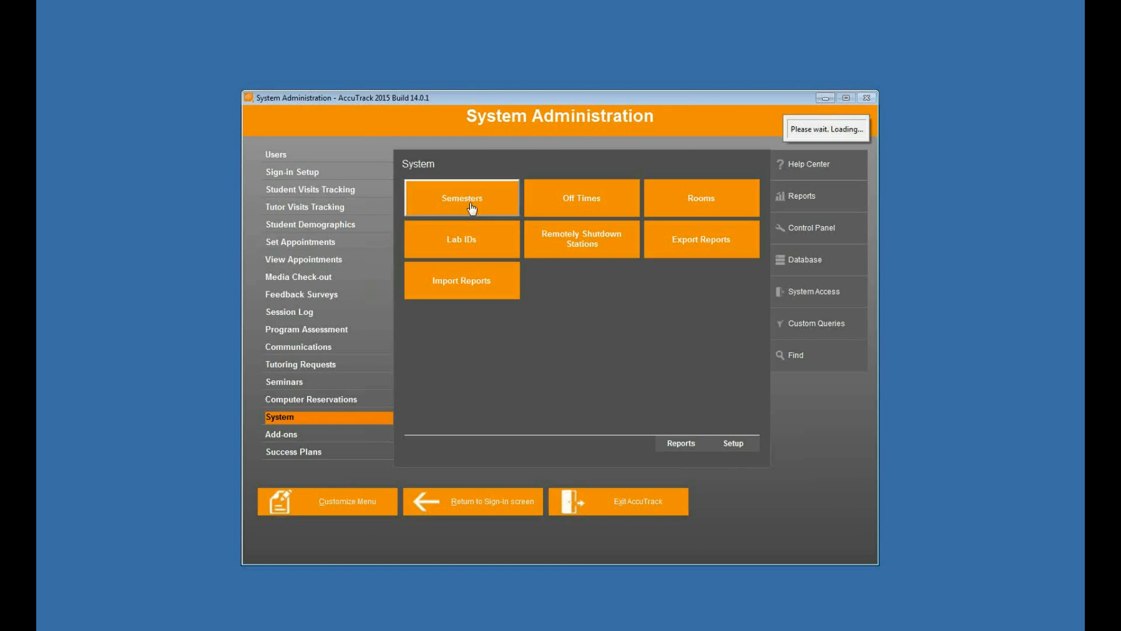
{"action": "left_click", "coordinate": [530, 203]}
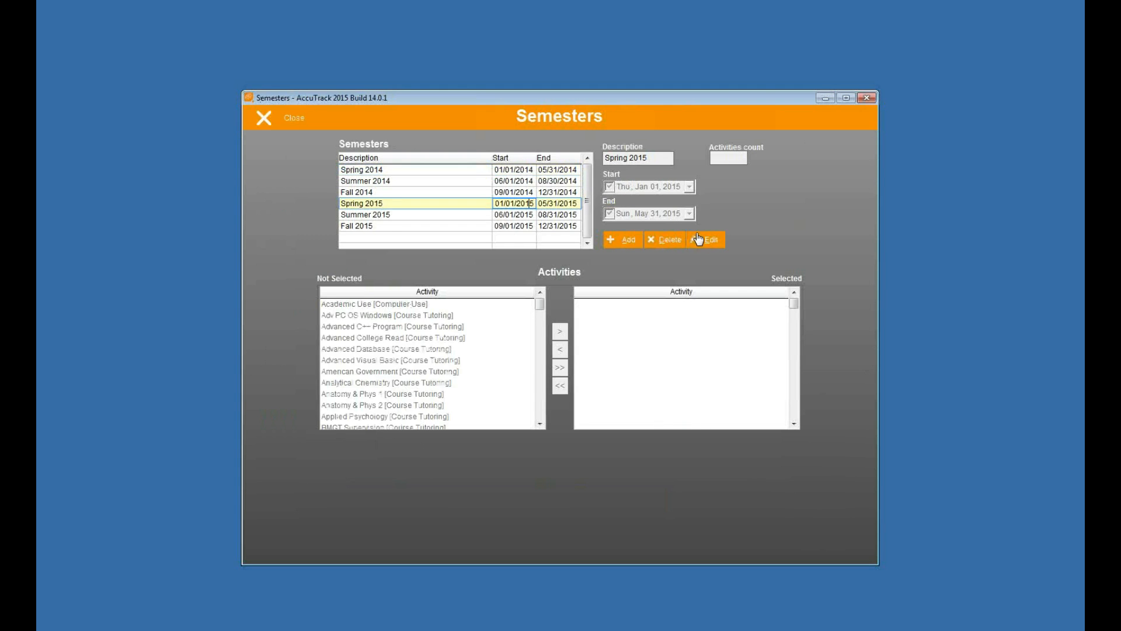
{"action": "left_click", "coordinate": [704, 240]}
{"action": "left_click", "coordinate": [560, 368]}
{"action": "left_click", "coordinate": [707, 240]}
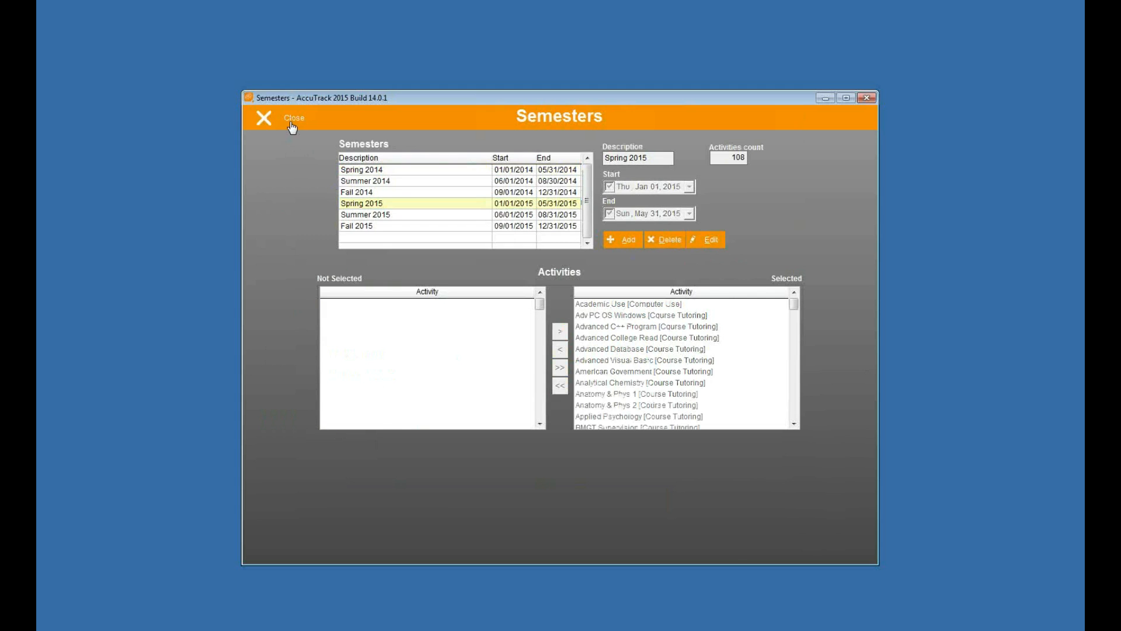
Recheck the Active flags of the Course Tutoring and Orientation activities in Categories & Activities
{"action": "left_click", "coordinate": [292, 173]}
{"action": "left_click", "coordinate": [432, 195]}
{"action": "left_click", "coordinate": [349, 182]}
{"action": "left_click", "coordinate": [359, 193]}
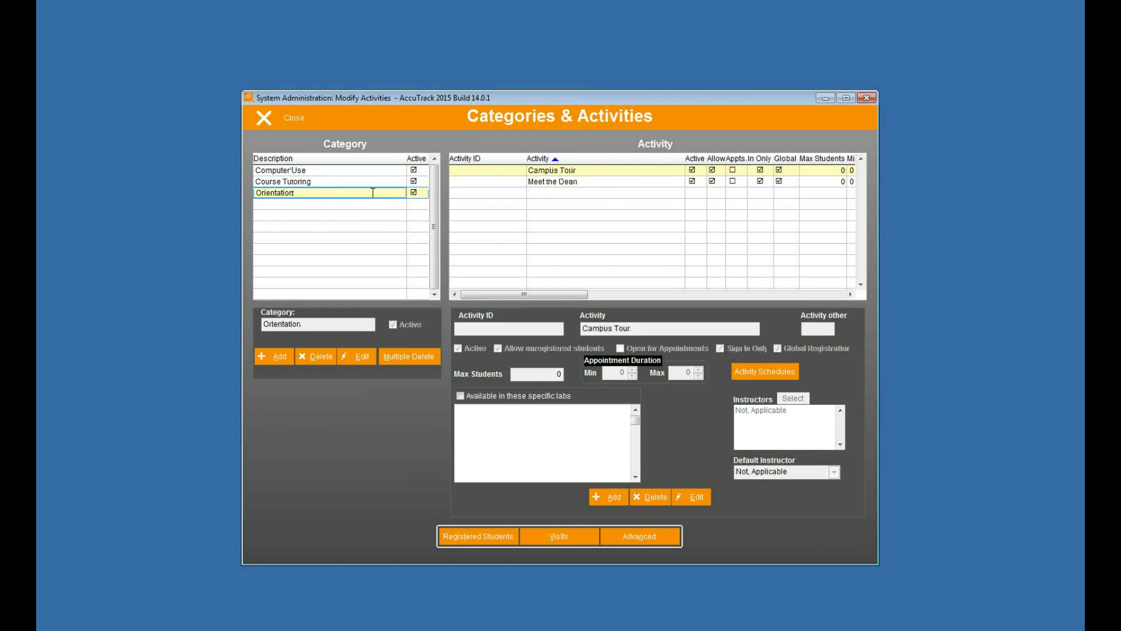
{"action": "left_click", "coordinate": [342, 182]}
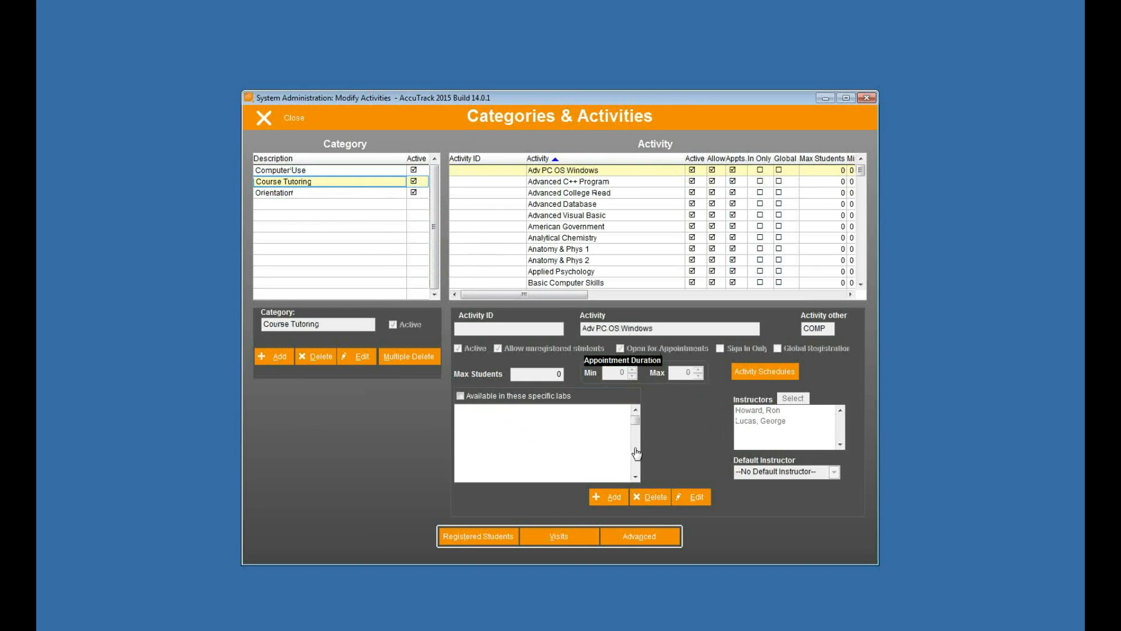
Open the Adv PC OS Windows activity for editing and try toggling its Allow unregistered students option
{"action": "left_click", "coordinate": [702, 503]}
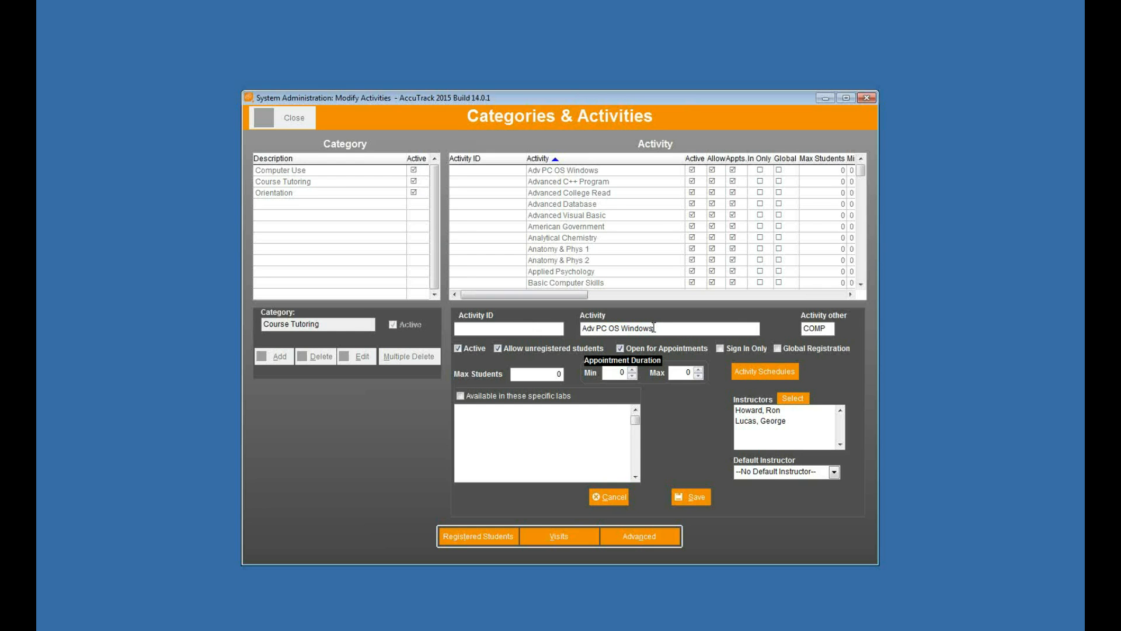
{"action": "left_click", "coordinate": [497, 350]}
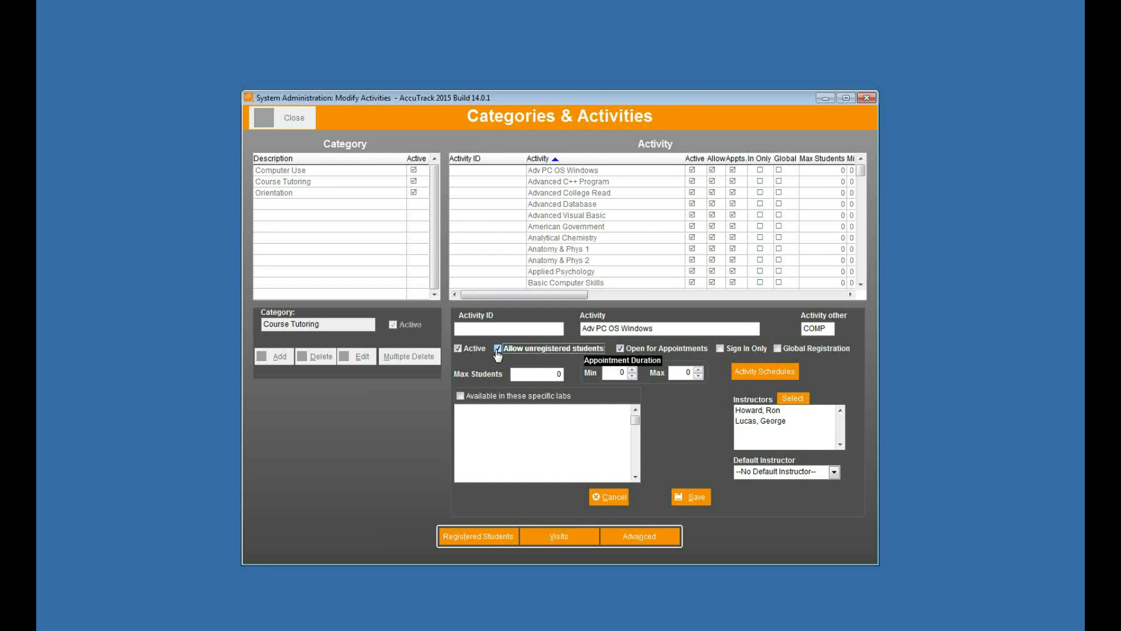
{"action": "left_click", "coordinate": [496, 351]}
Try setting Max Students to 2 and enabling Open for Appointments on the Campus Tour activity in the Orientation category
{"action": "left_click", "coordinate": [328, 193]}
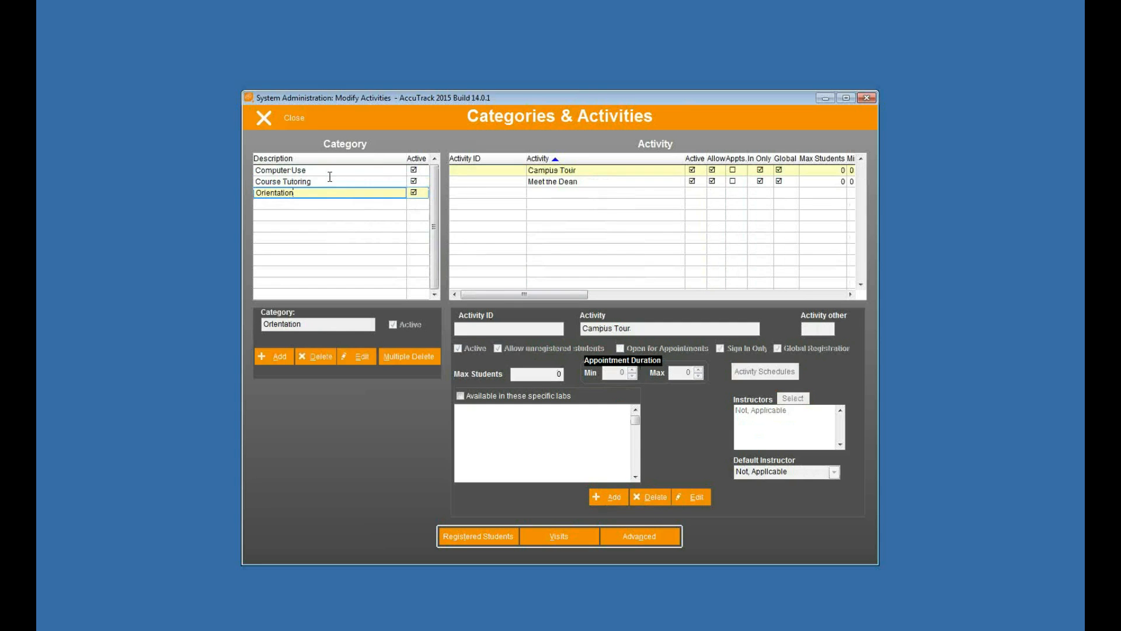
{"action": "left_click", "coordinate": [330, 170]}
{"action": "left_click", "coordinate": [331, 192]}
{"action": "left_click", "coordinate": [695, 497]}
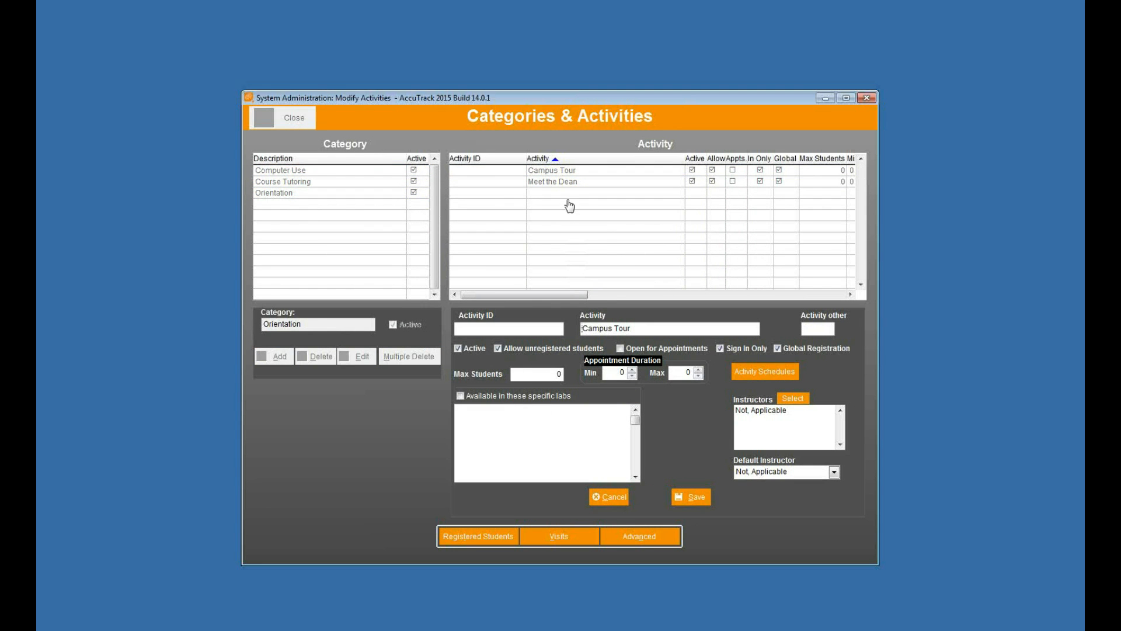
{"action": "left_click", "coordinate": [647, 329]}
{"action": "left_click", "coordinate": [555, 375]}
{"action": "type", "text": "2"}
{"action": "left_click", "coordinate": [626, 349]}
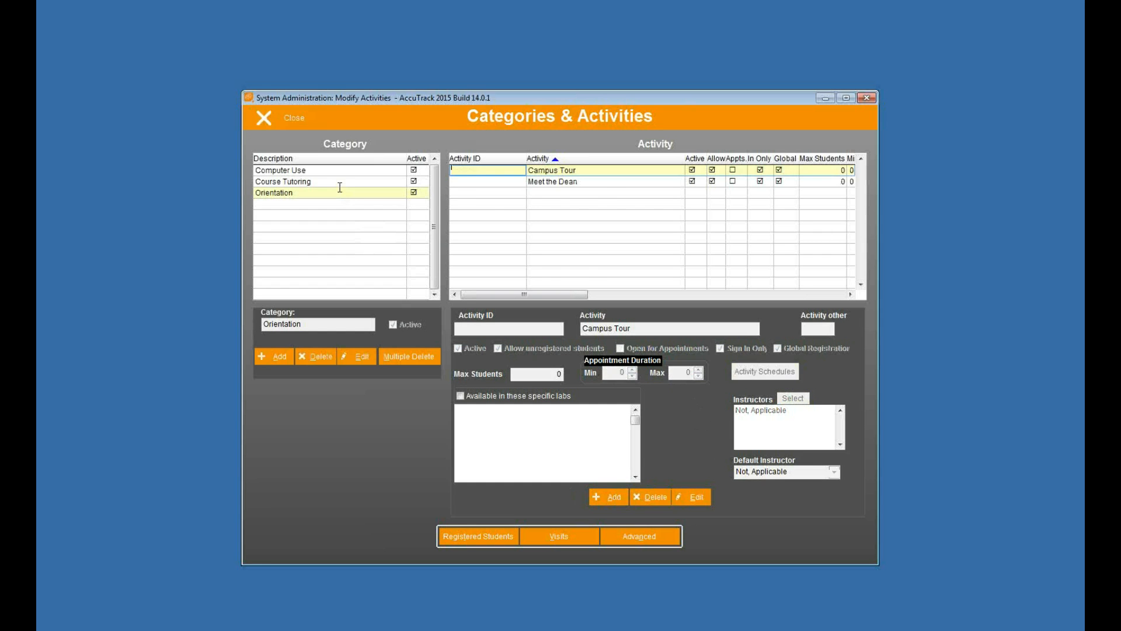
Open the activity schedule of Anatomy & Phys 2 in Course Tutoring for editing and review its class day entries
{"action": "left_click", "coordinate": [339, 185]}
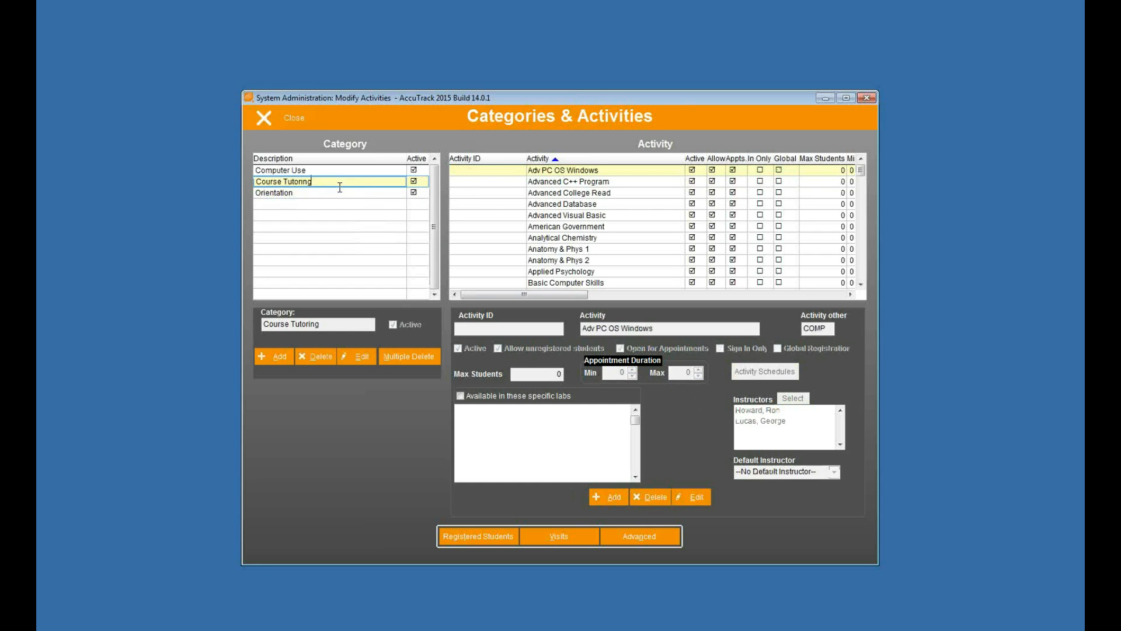
{"action": "left_click", "coordinate": [597, 259]}
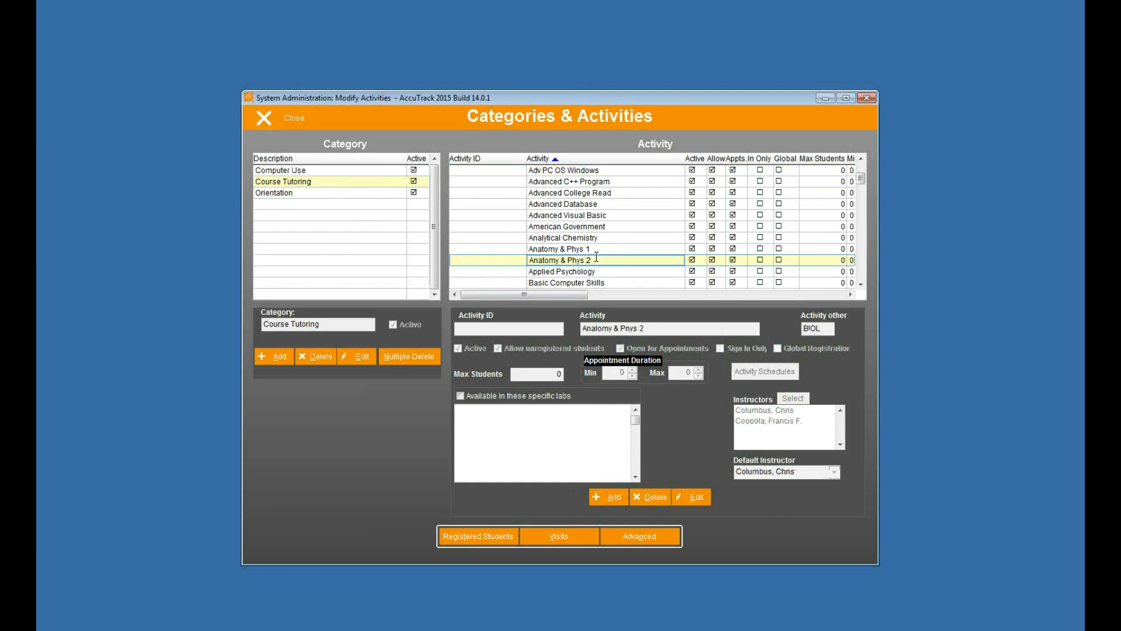
{"action": "left_click", "coordinate": [696, 497]}
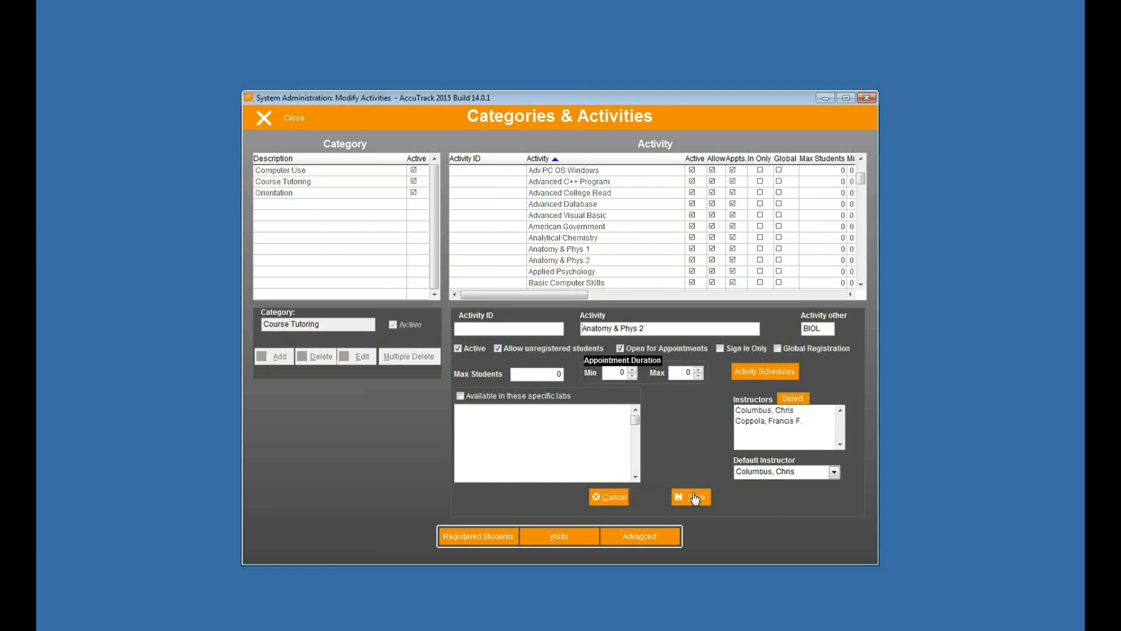
{"action": "left_click", "coordinate": [768, 372]}
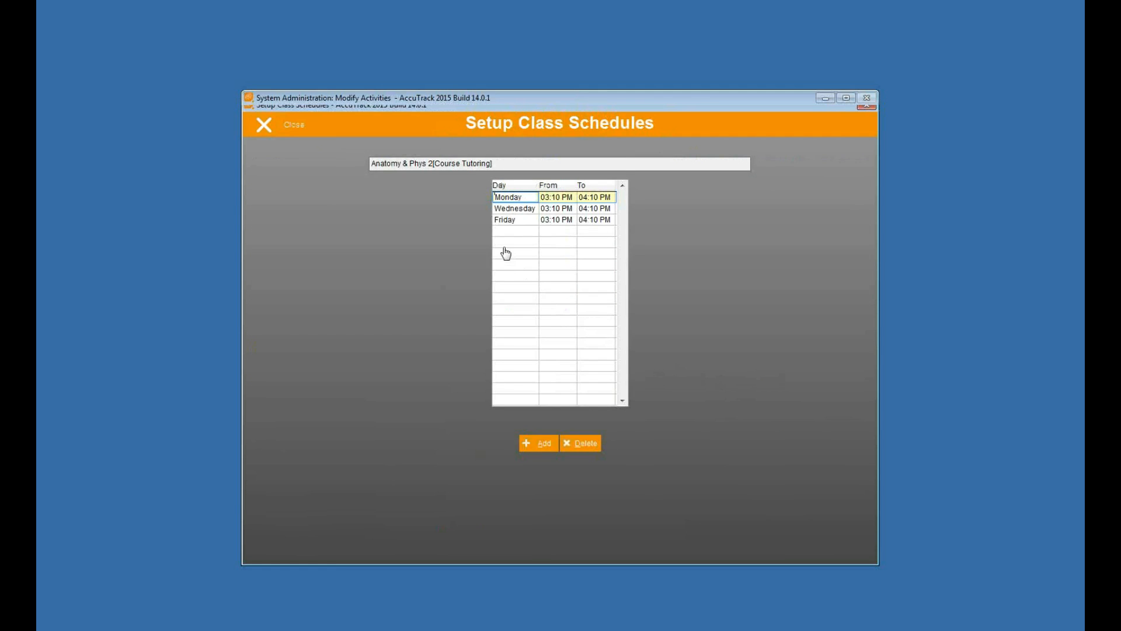
{"action": "left_click", "coordinate": [513, 209]}
{"action": "left_click", "coordinate": [513, 220]}
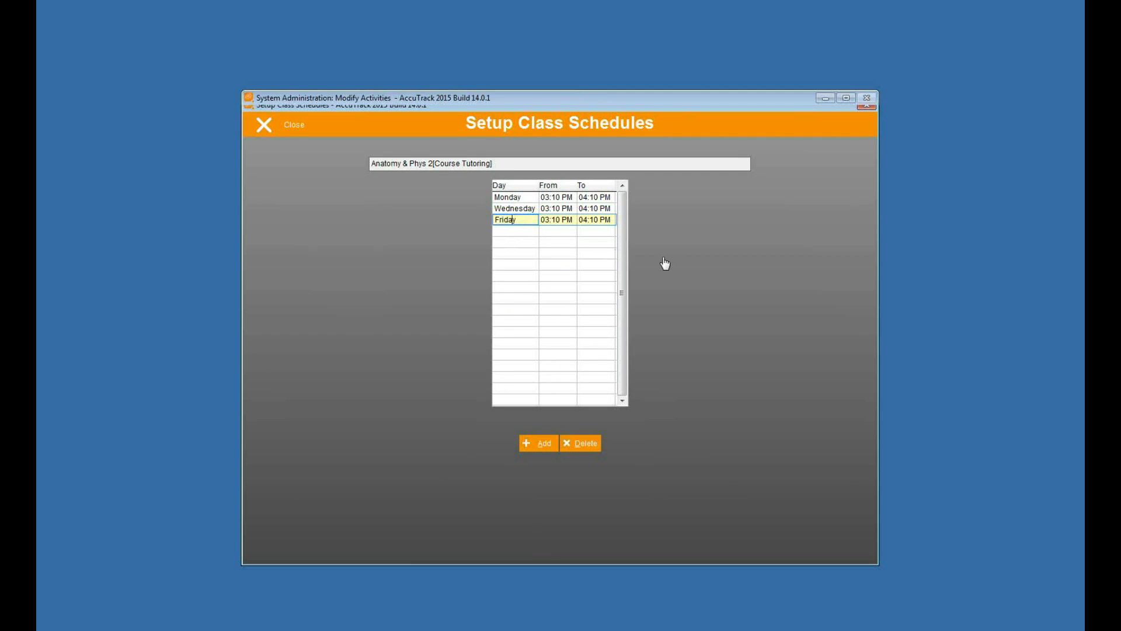
Review the Monday and Wednesday class entries of Anatomy & Phys 2, then close the schedule and cancel editing the activity
{"action": "left_click", "coordinate": [520, 201]}
{"action": "left_click", "coordinate": [521, 208]}
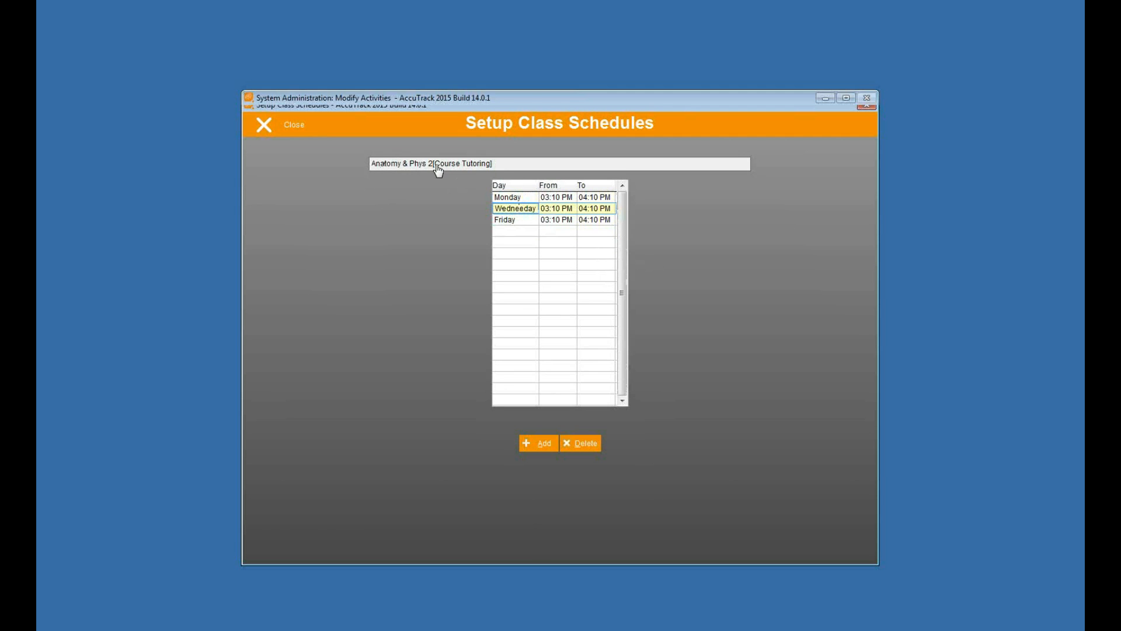
{"action": "left_click", "coordinate": [264, 125]}
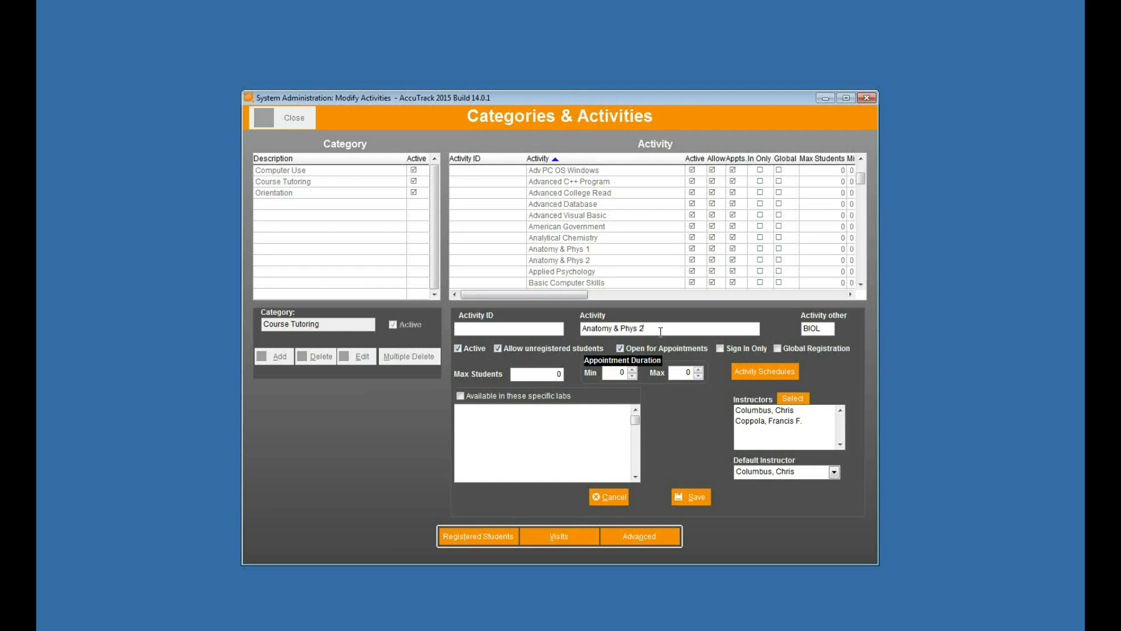
{"action": "left_click", "coordinate": [612, 497]}
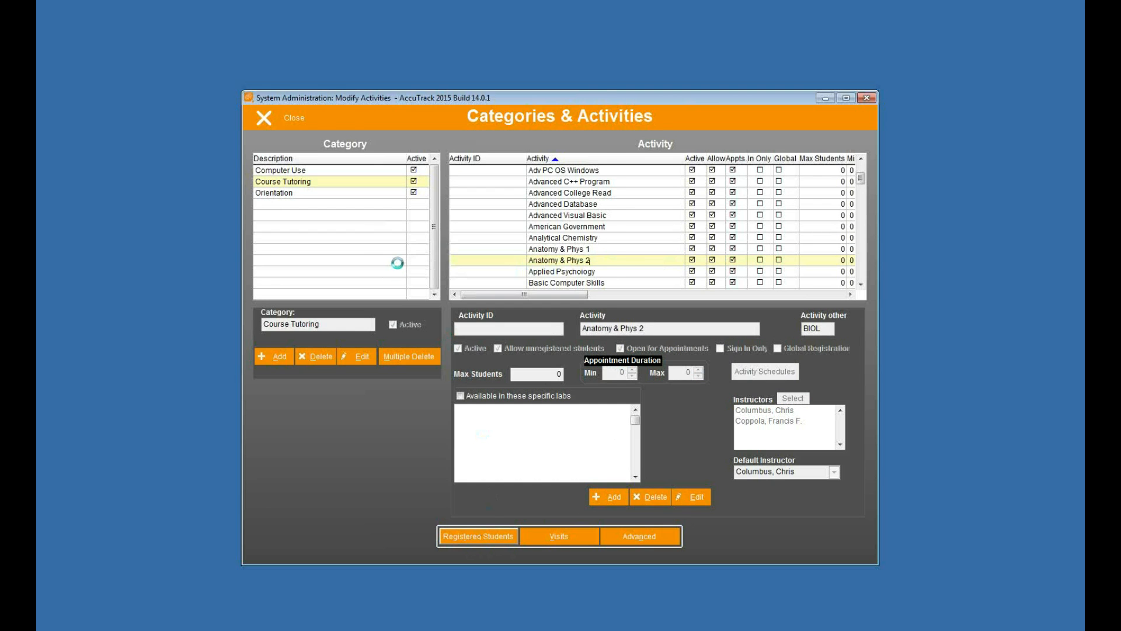
View the registered students and visits lists for the Anatomy & Phys 1 activity, closing each list after review
{"action": "left_click", "coordinate": [596, 10]}
{"action": "left_click", "coordinate": [549, 250]}
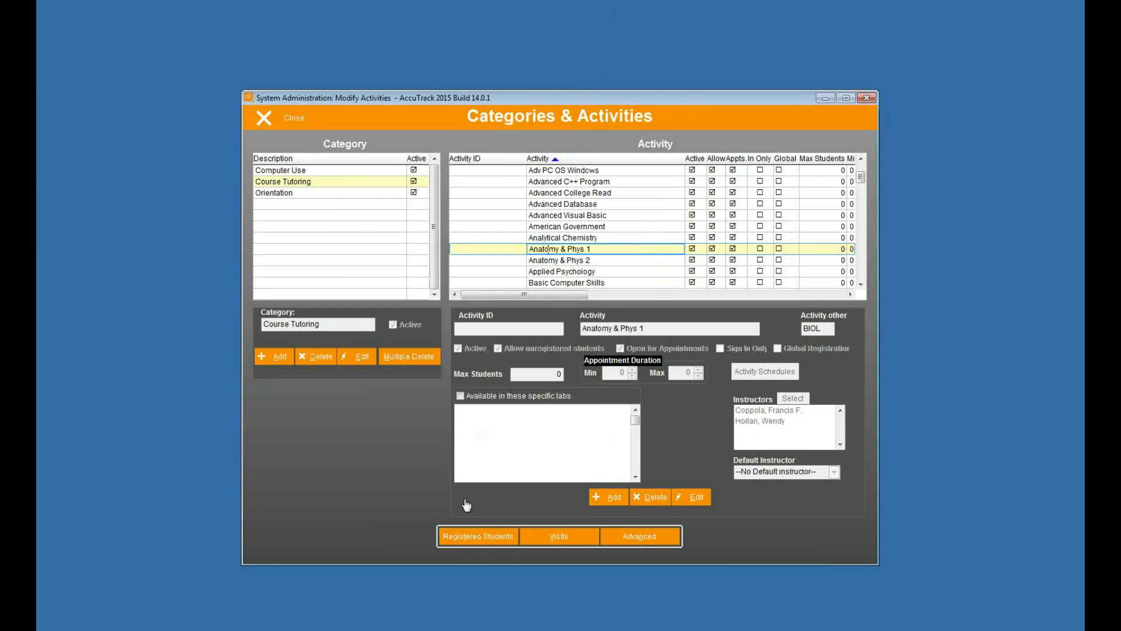
{"action": "left_click", "coordinate": [476, 536]}
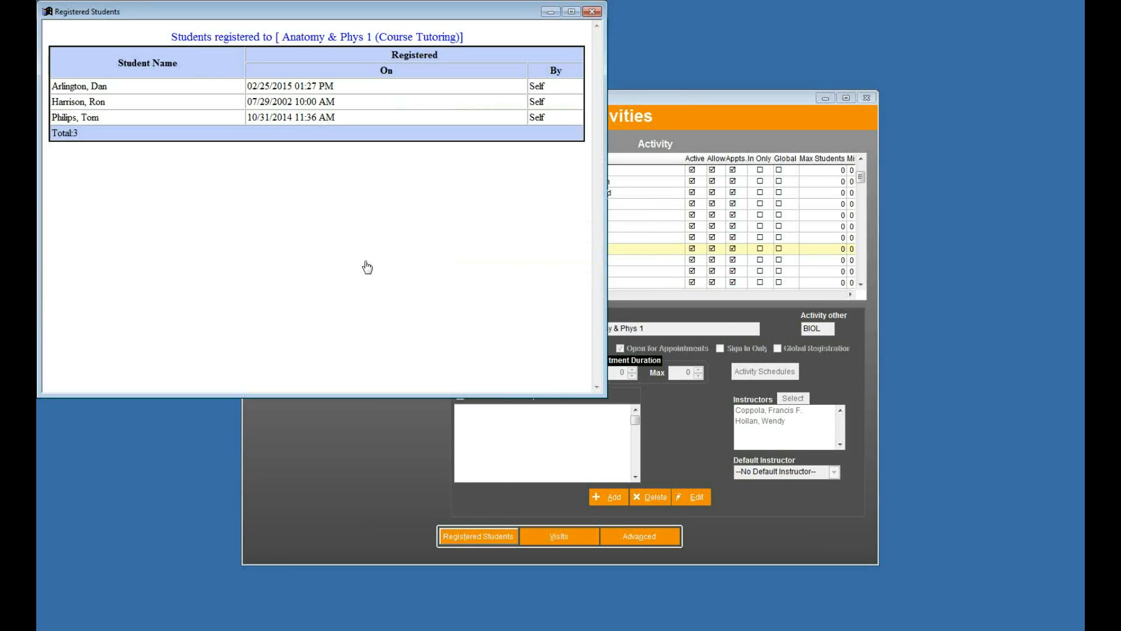
{"action": "left_click", "coordinate": [593, 14]}
{"action": "left_click", "coordinate": [558, 543]}
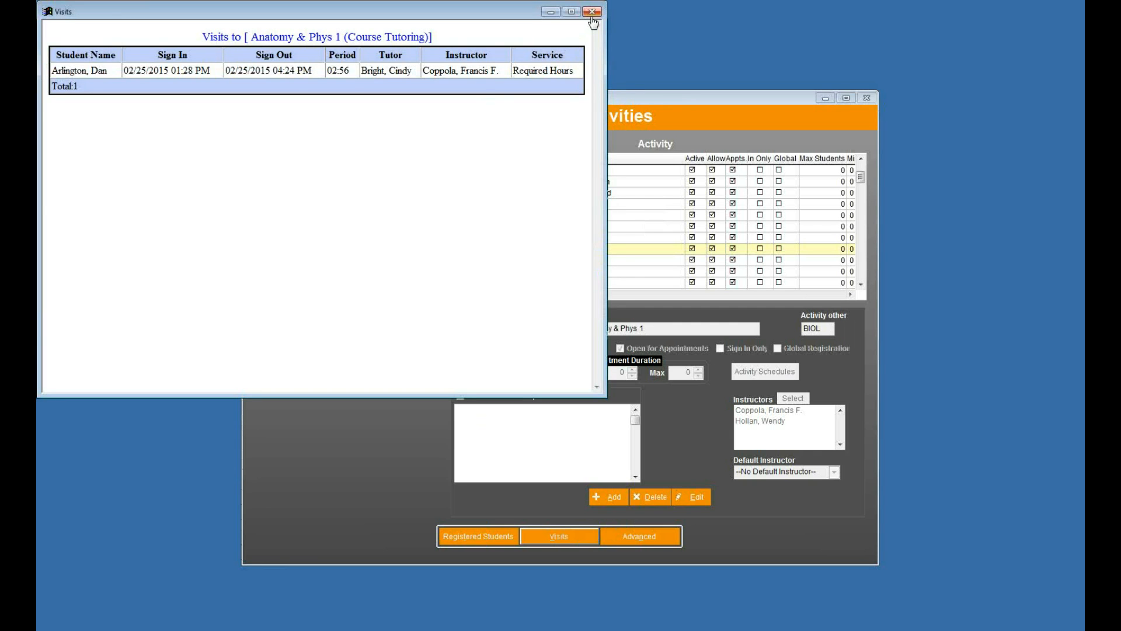
{"action": "left_click", "coordinate": [593, 12]}
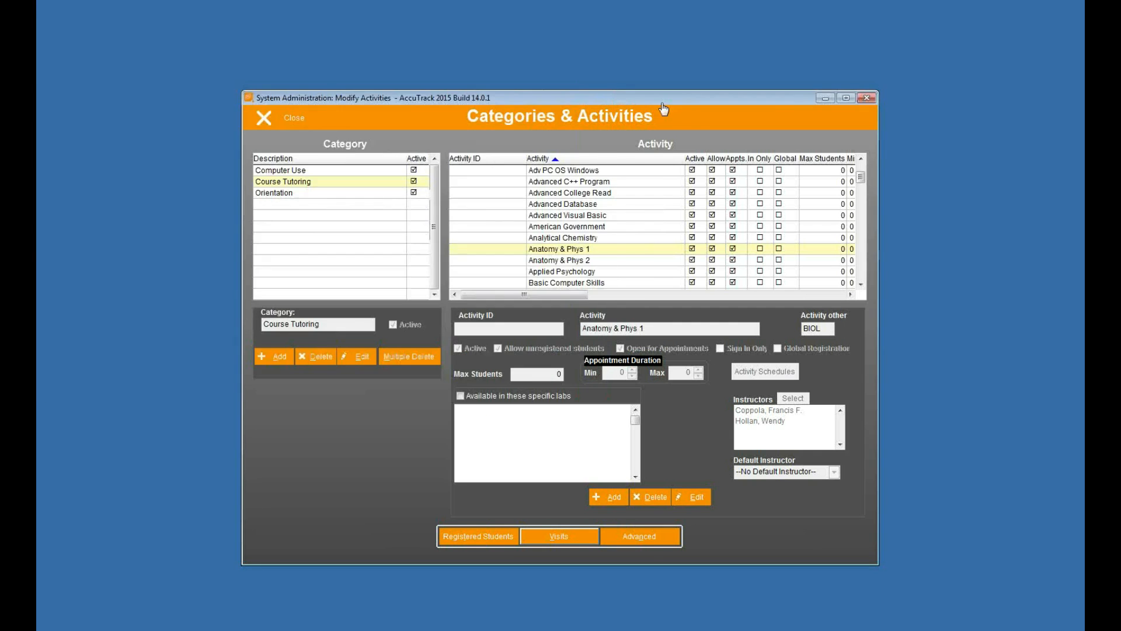
Review the advanced Activities Central report options for Anatomy & Phys 1, then leave Categories & Activities
{"action": "left_click", "coordinate": [641, 537]}
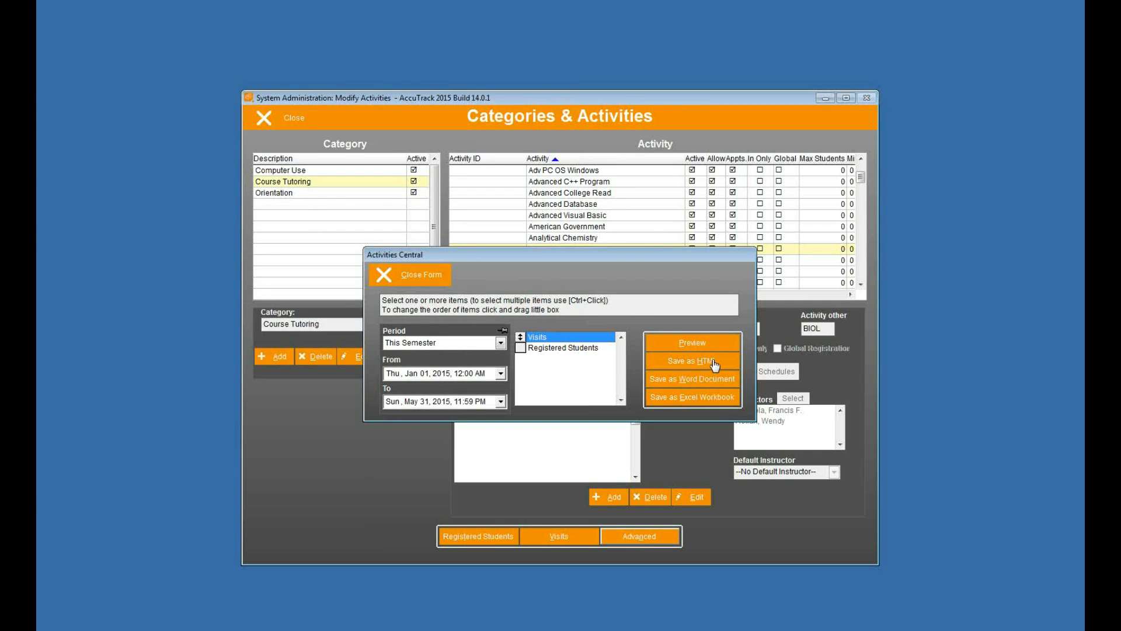
{"action": "left_click", "coordinate": [383, 278]}
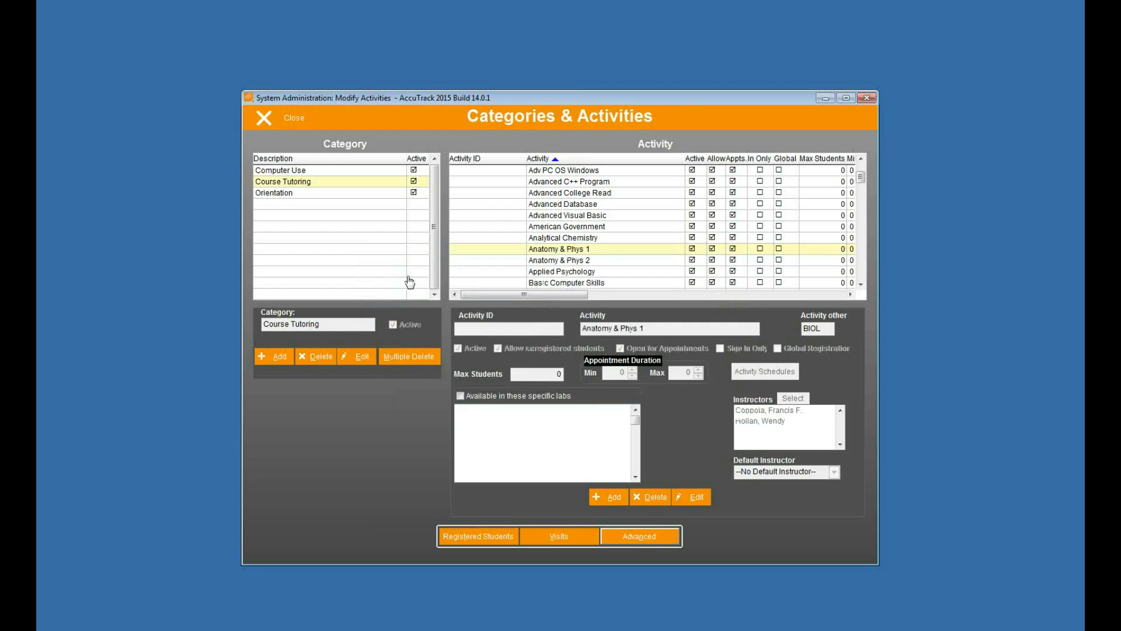
{"action": "left_click", "coordinate": [272, 118]}
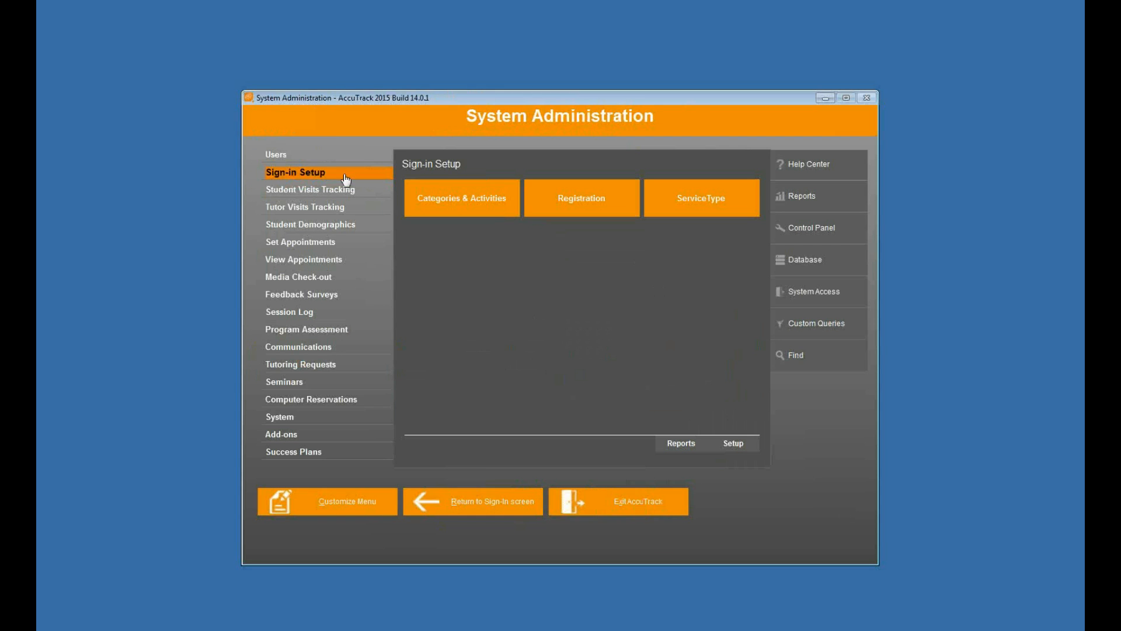
Review the Activity Screen Options in the Sign-in Setup configuration and return to System Administration
{"action": "left_click", "coordinate": [734, 445]}
{"action": "left_click", "coordinate": [290, 155]}
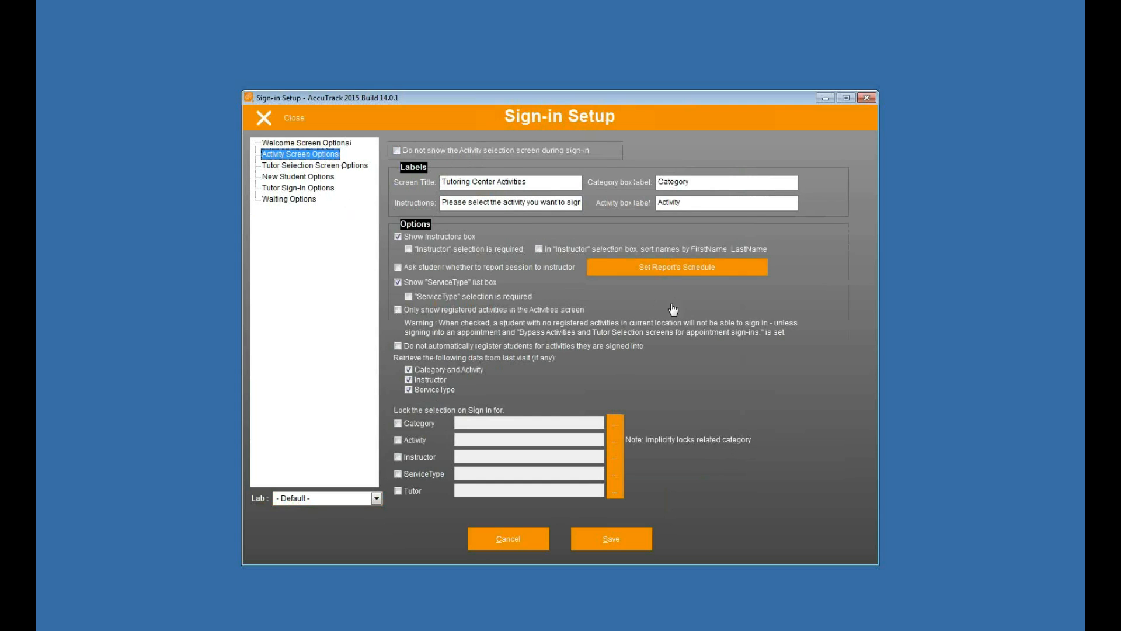
{"action": "mouse_move", "coordinate": [541, 275]}
{"action": "left_click", "coordinate": [290, 123]}
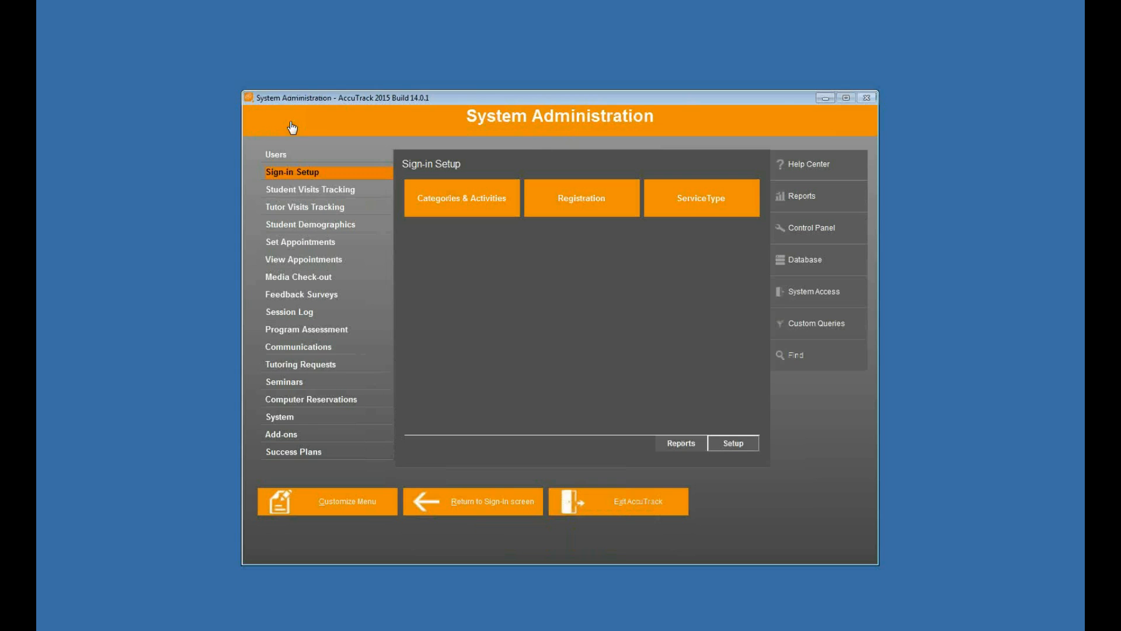
Examine the Required Hours and Self Study service types in the ServiceType list, then close it
{"action": "left_click", "coordinate": [702, 207]}
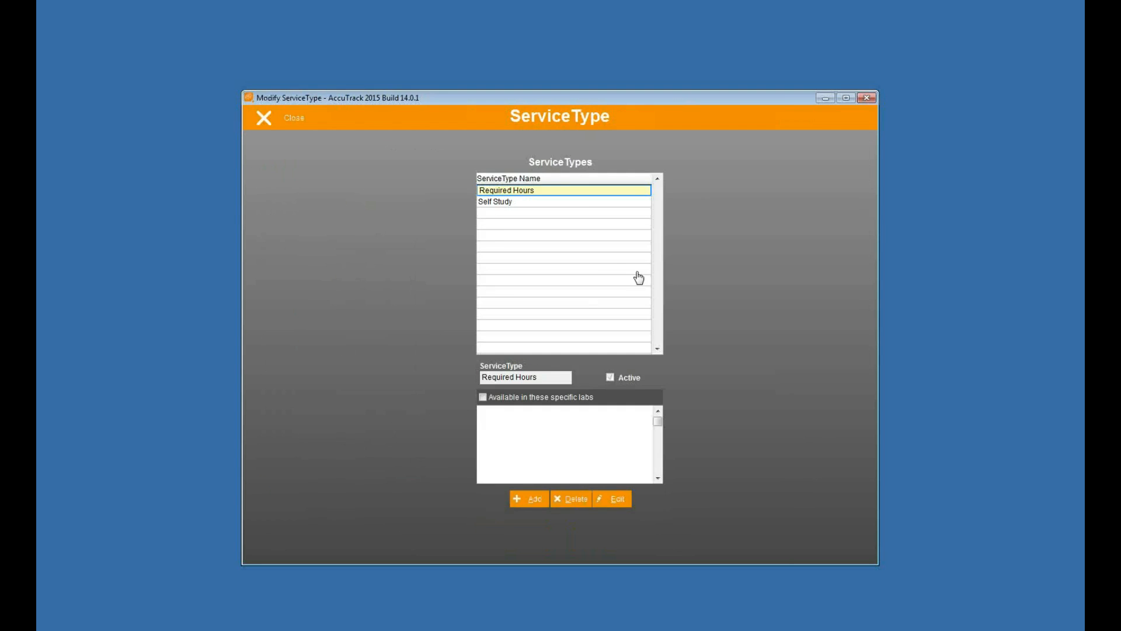
{"action": "left_click", "coordinate": [548, 199]}
{"action": "left_click", "coordinate": [547, 190]}
{"action": "left_click", "coordinate": [545, 199]}
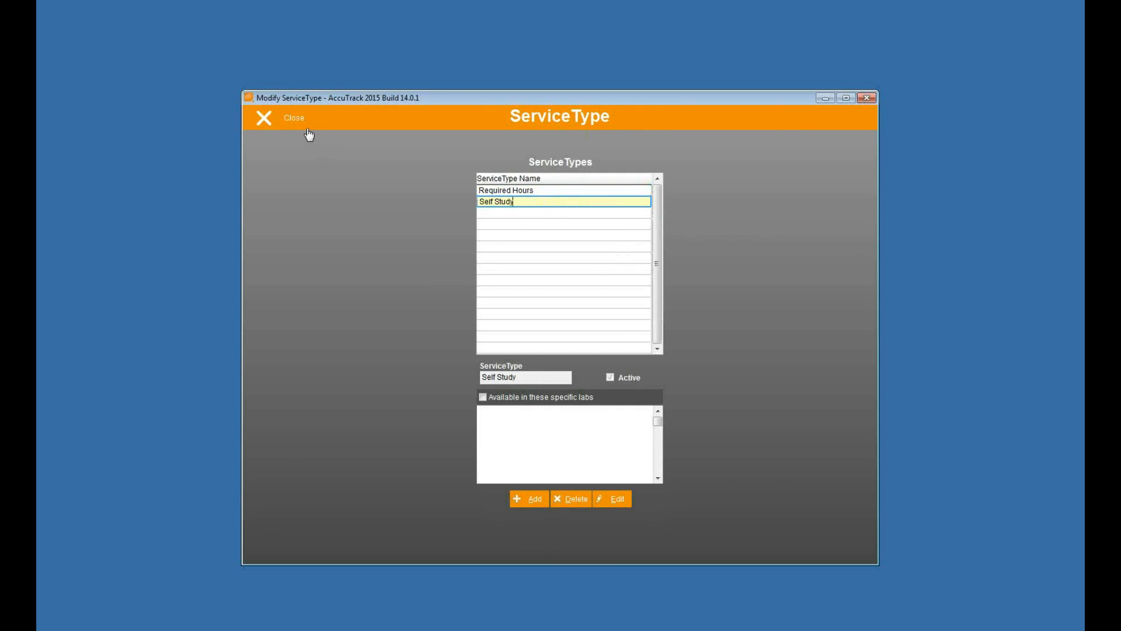
{"action": "left_click", "coordinate": [292, 121]}
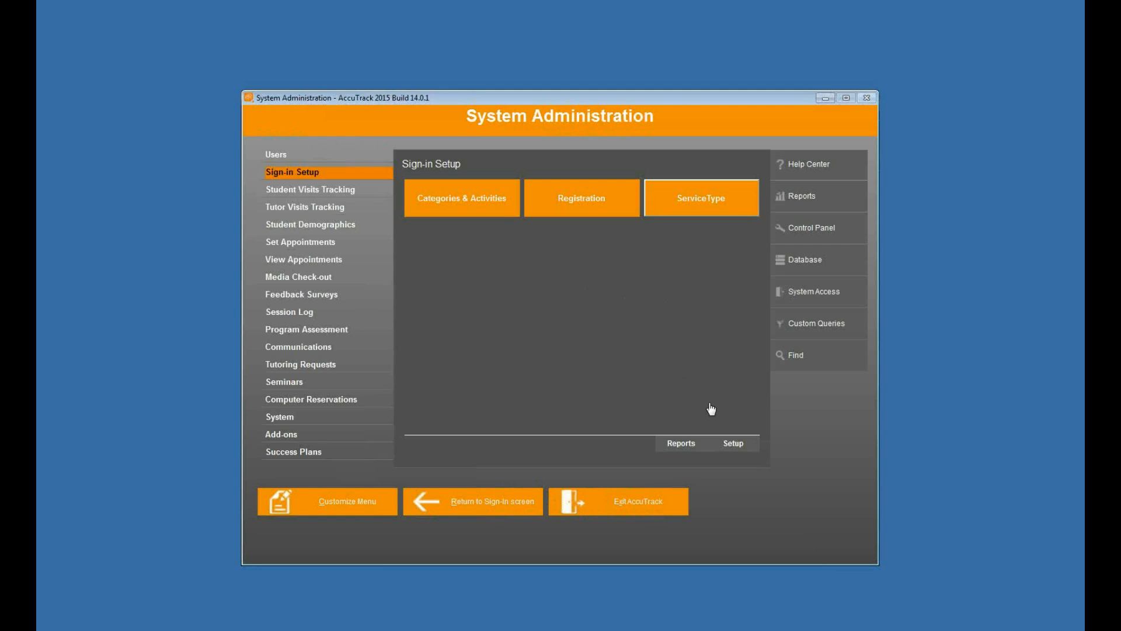
Recheck the ServiceType settings among the Activity Screen Options of Sign-in Setup and close the setup
{"action": "left_click", "coordinate": [732, 444]}
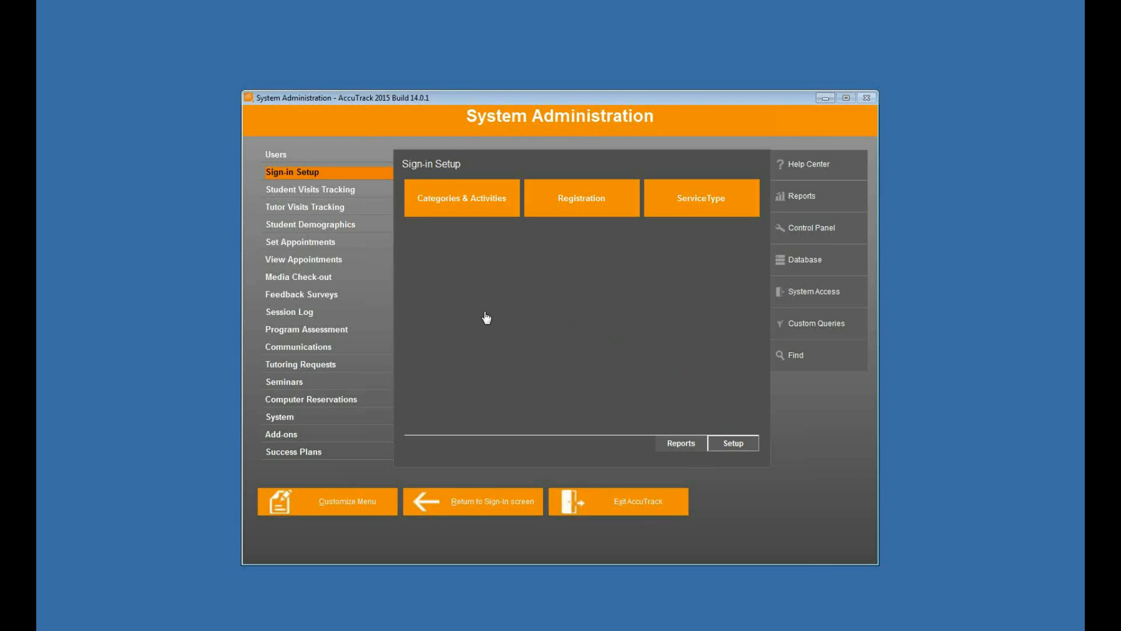
{"action": "left_click", "coordinate": [301, 156]}
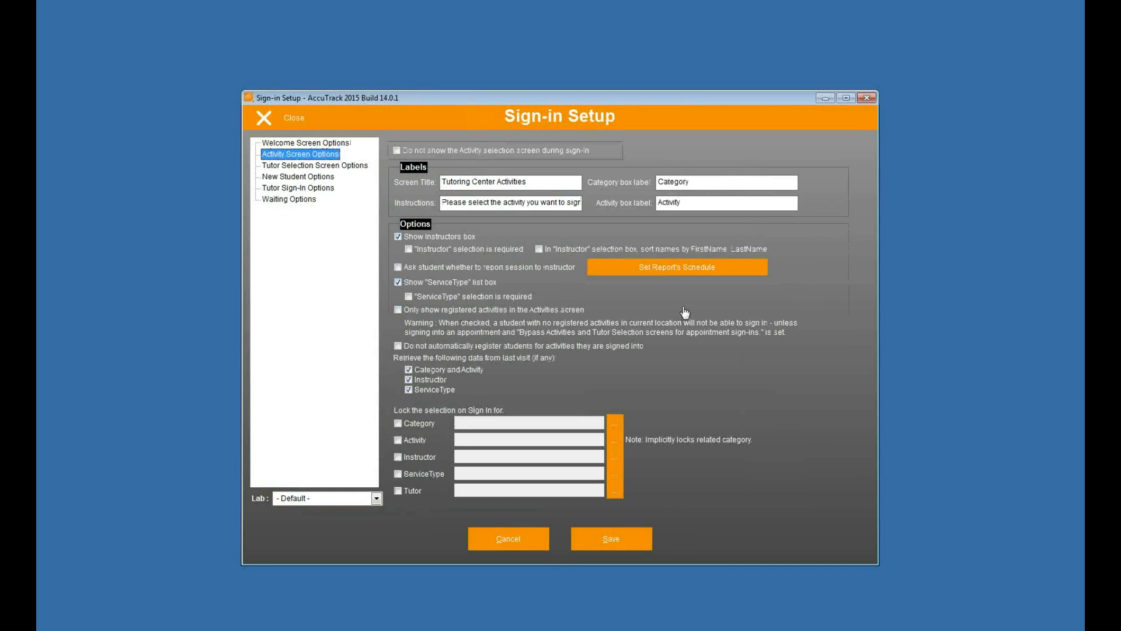
{"action": "left_click", "coordinate": [291, 119]}
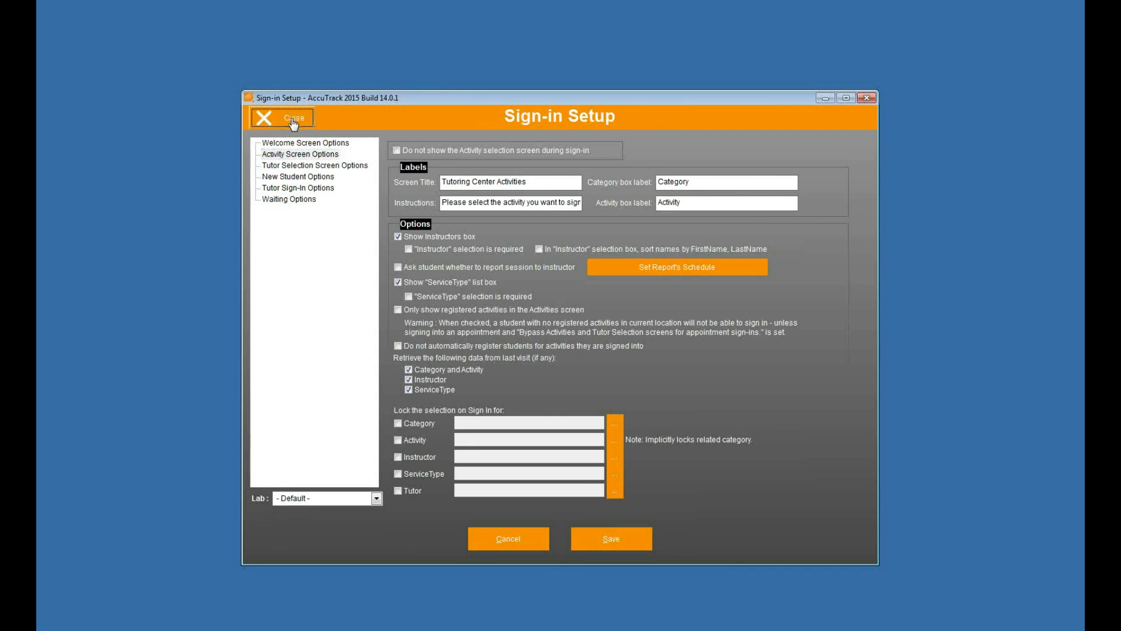
Return to the sign-in screen and examine a student's category, activity, instructor and service type choices for signing in
{"action": "left_click", "coordinate": [497, 503]}
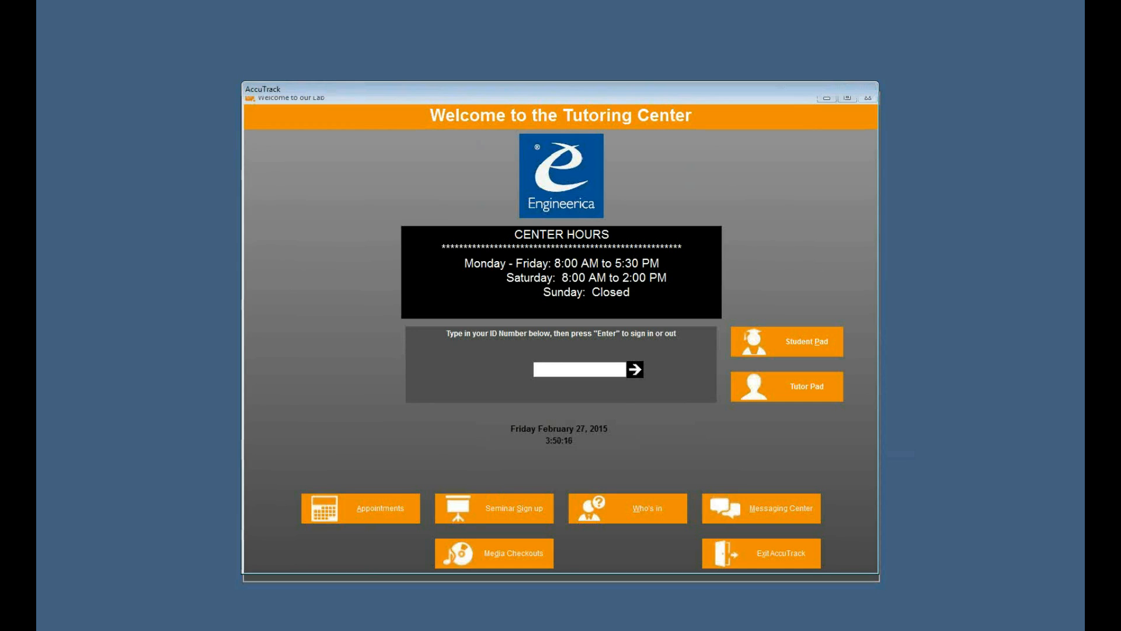
{"action": "left_click", "coordinate": [399, 185]}
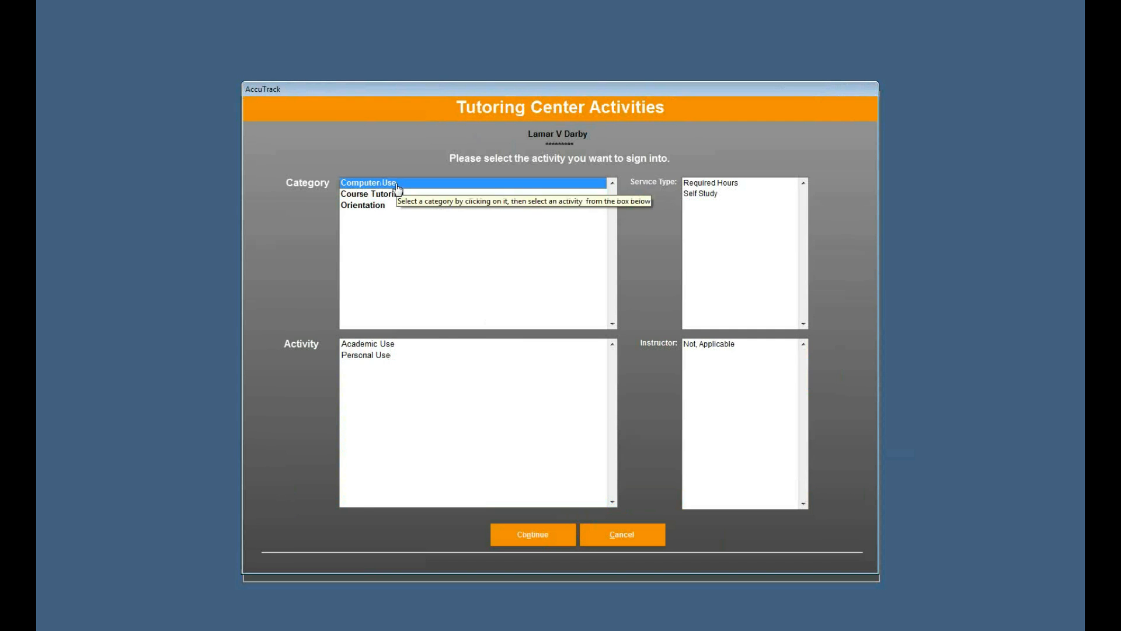
{"action": "left_click", "coordinate": [377, 195]}
{"action": "left_click", "coordinate": [369, 207]}
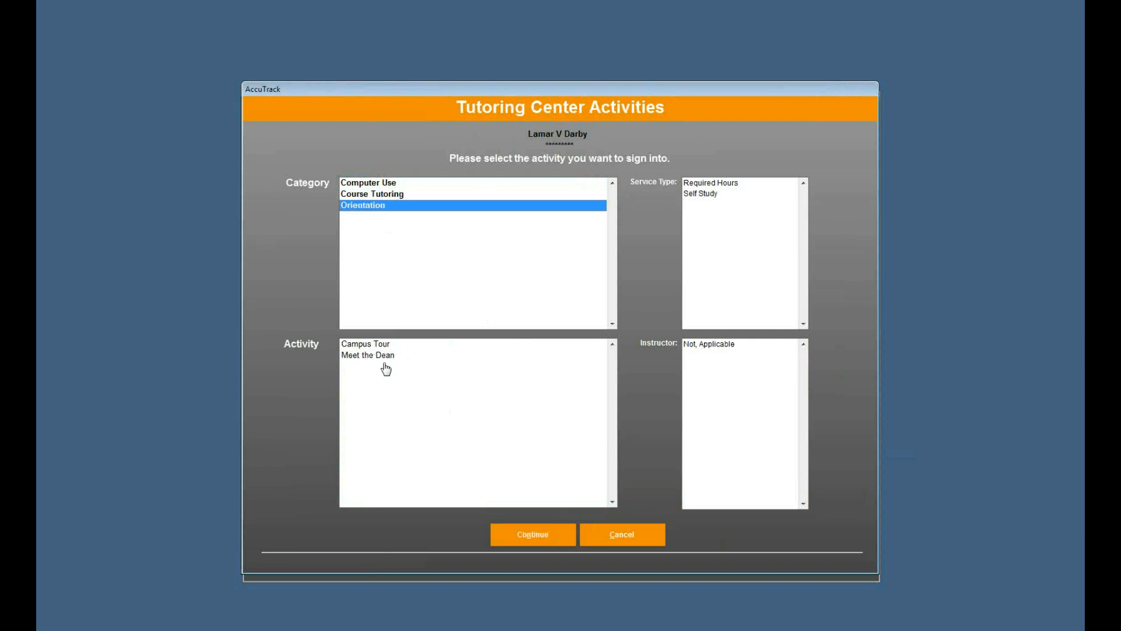
{"action": "left_click", "coordinate": [383, 184]}
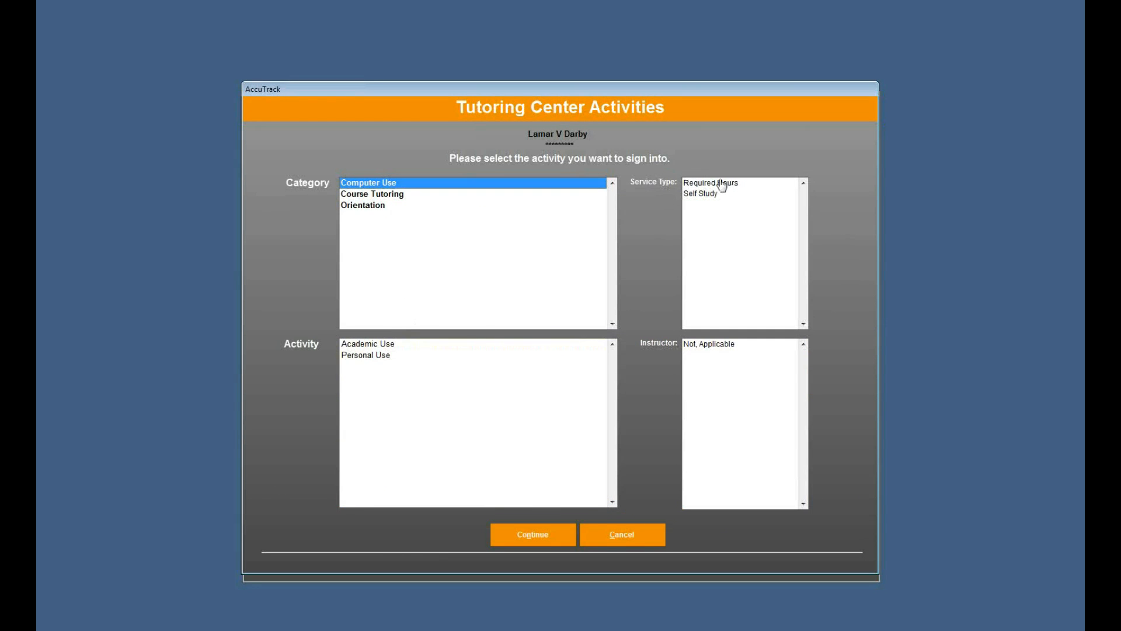
{"action": "left_click", "coordinate": [700, 346]}
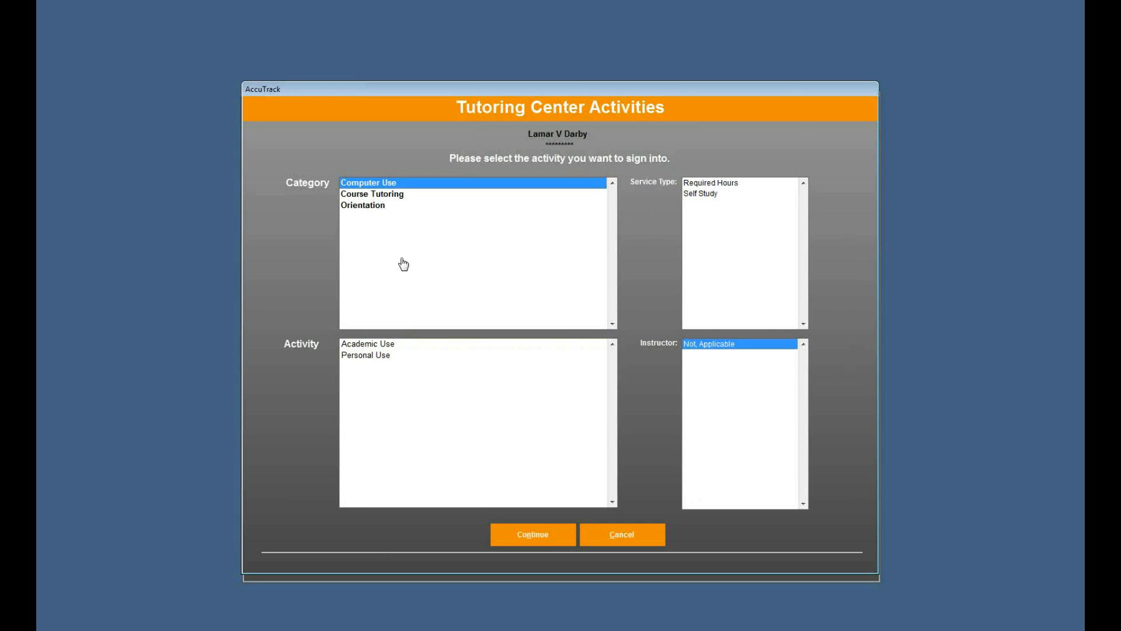
{"action": "left_click", "coordinate": [354, 196]}
{"action": "left_click", "coordinate": [724, 354]}
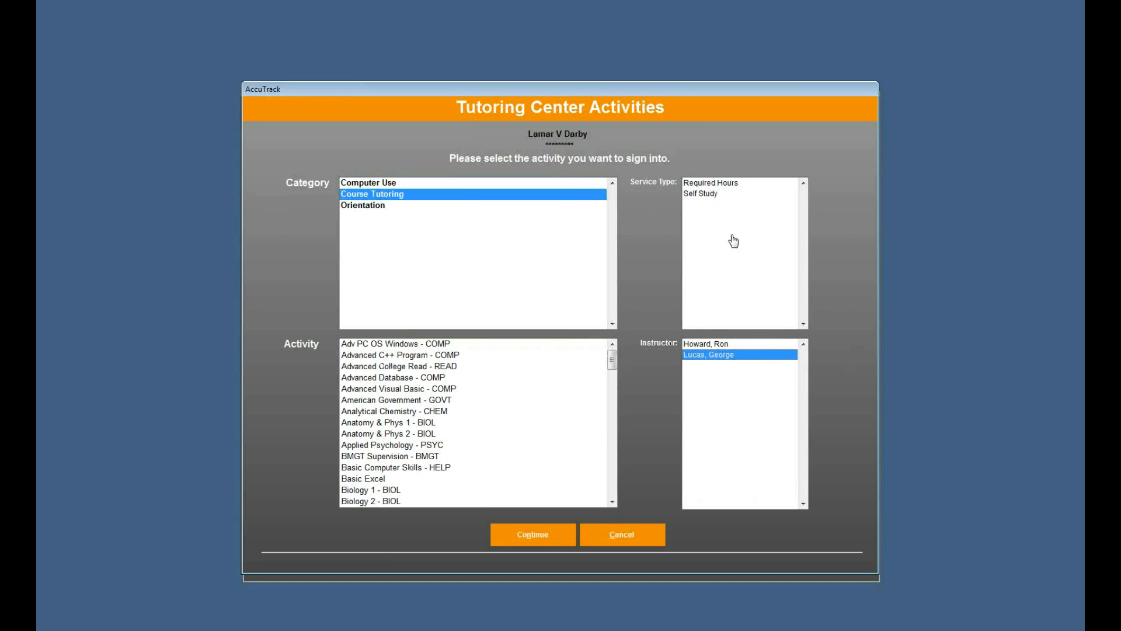
{"action": "left_click", "coordinate": [716, 195]}
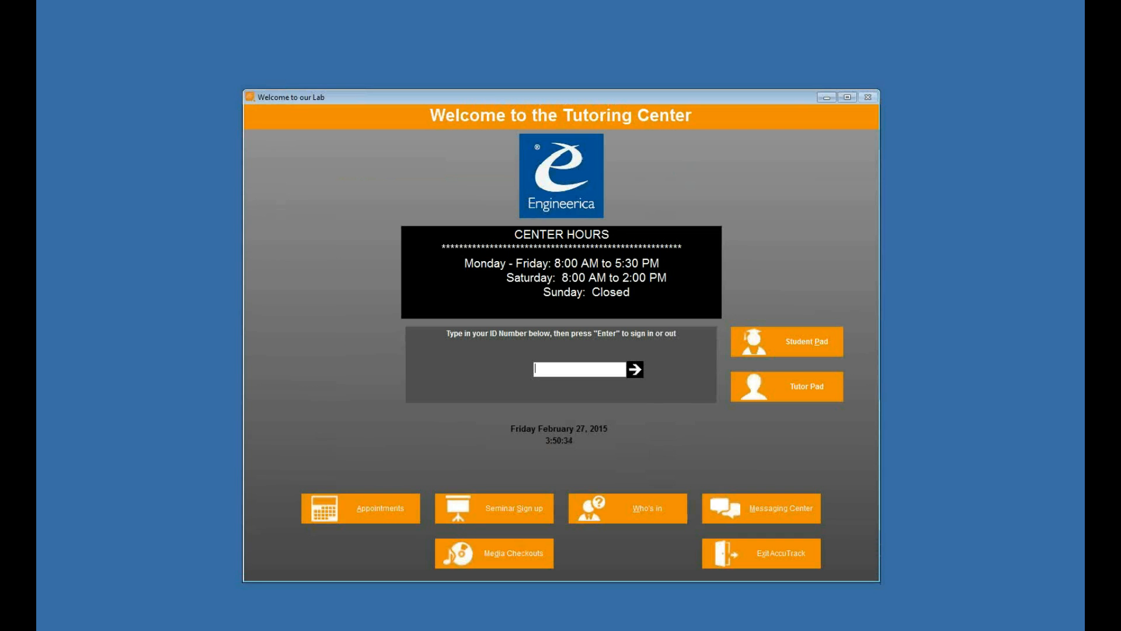
Sign in to System Administration with the administrator's ID number and password
{"action": "type", "text": "*********"}
{"action": "key", "text": "Return"}
{"action": "type", "text": "*"}
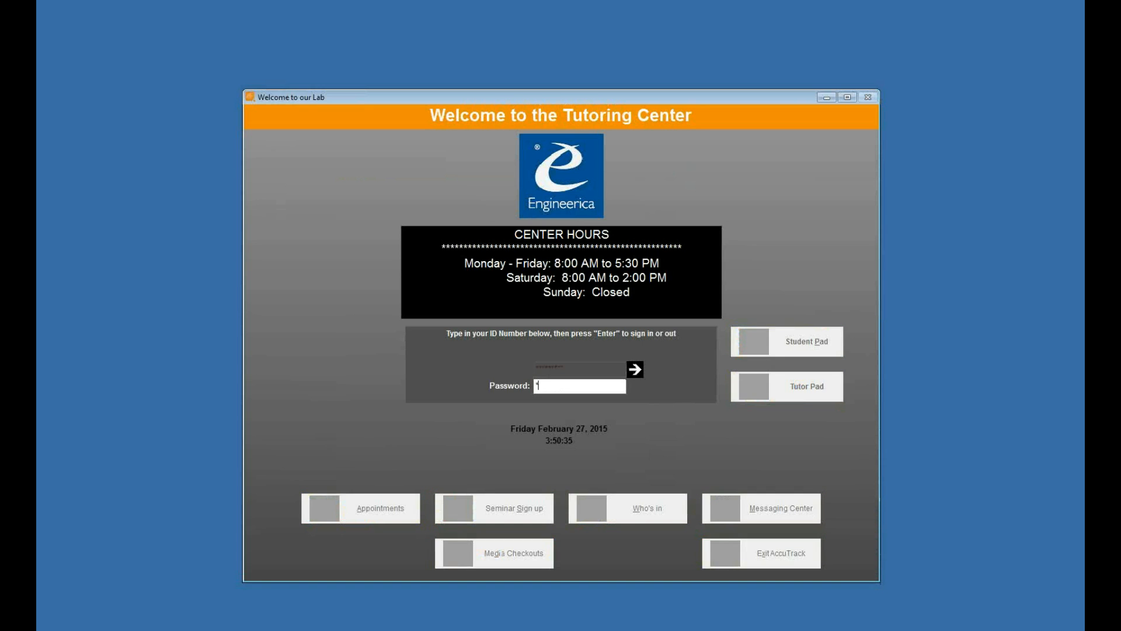
{"action": "key", "text": "Return"}
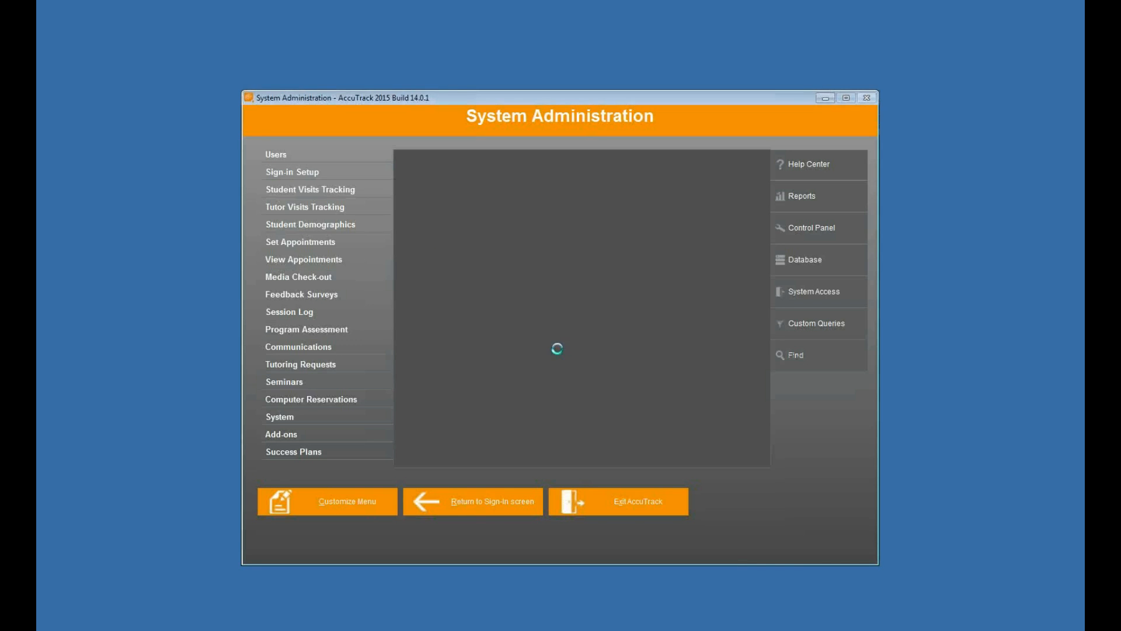
Enable "Only show registered activities in the Activities screen" in the Activity Screen Options of Sign-in Setup, save and close
{"action": "left_click", "coordinate": [330, 182]}
{"action": "left_click", "coordinate": [733, 444]}
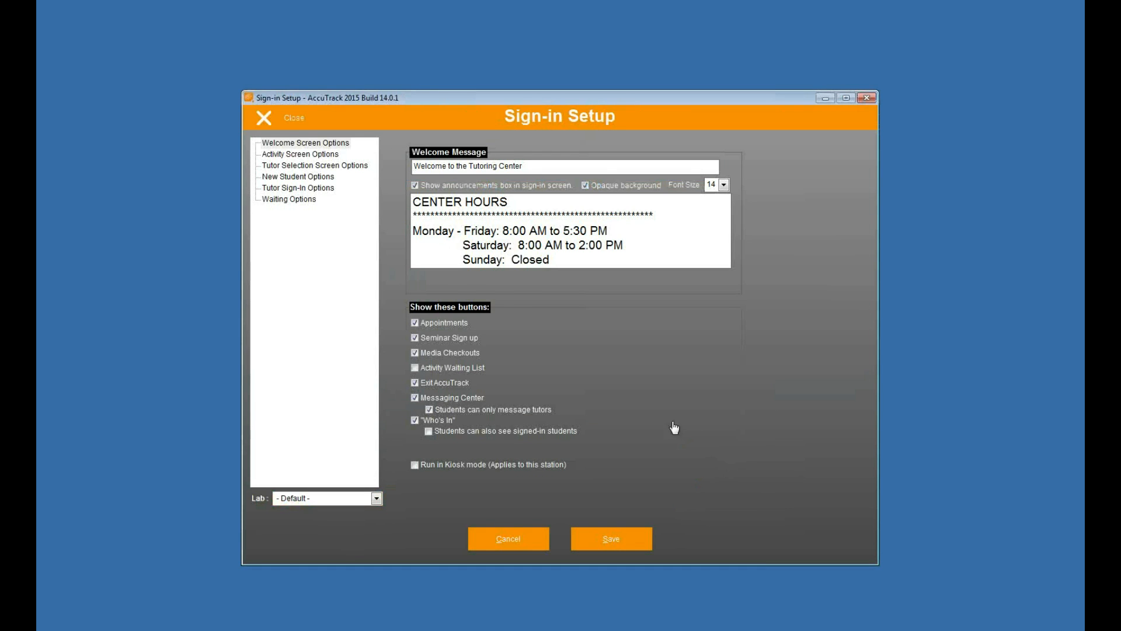
{"action": "left_click", "coordinate": [305, 155]}
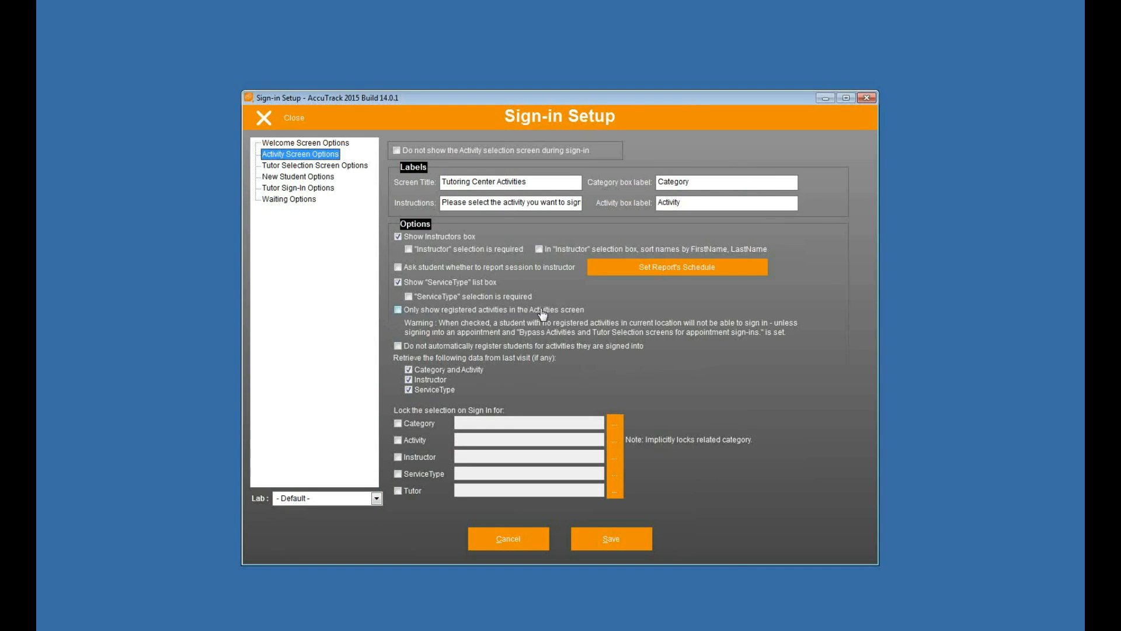
{"action": "left_click", "coordinate": [398, 310]}
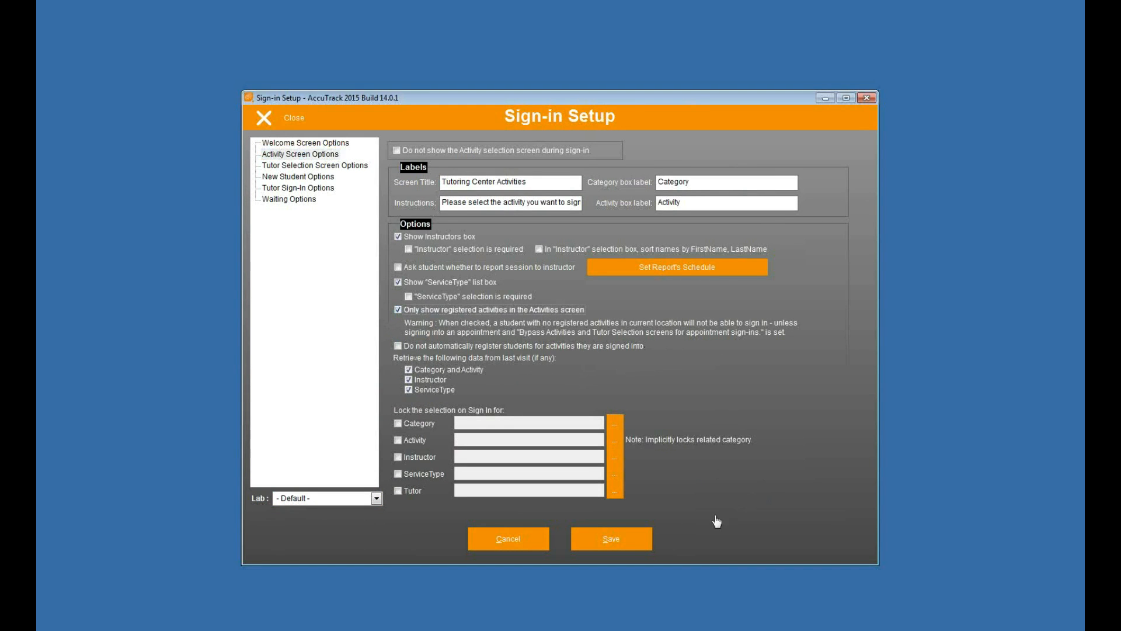
{"action": "left_click", "coordinate": [610, 536]}
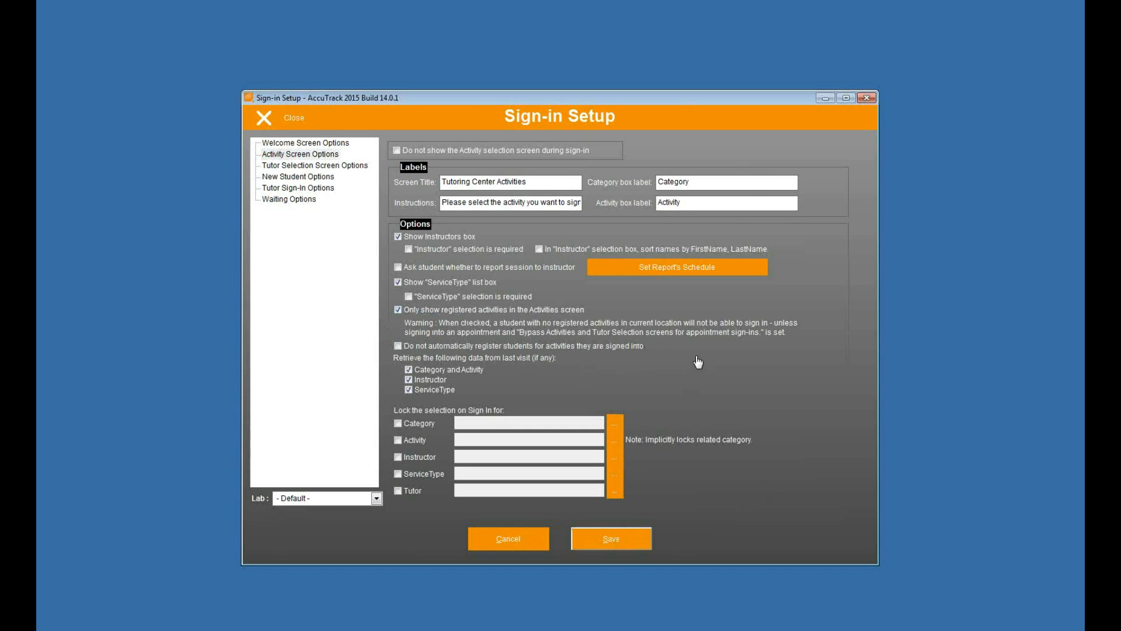
{"action": "left_click", "coordinate": [272, 119]}
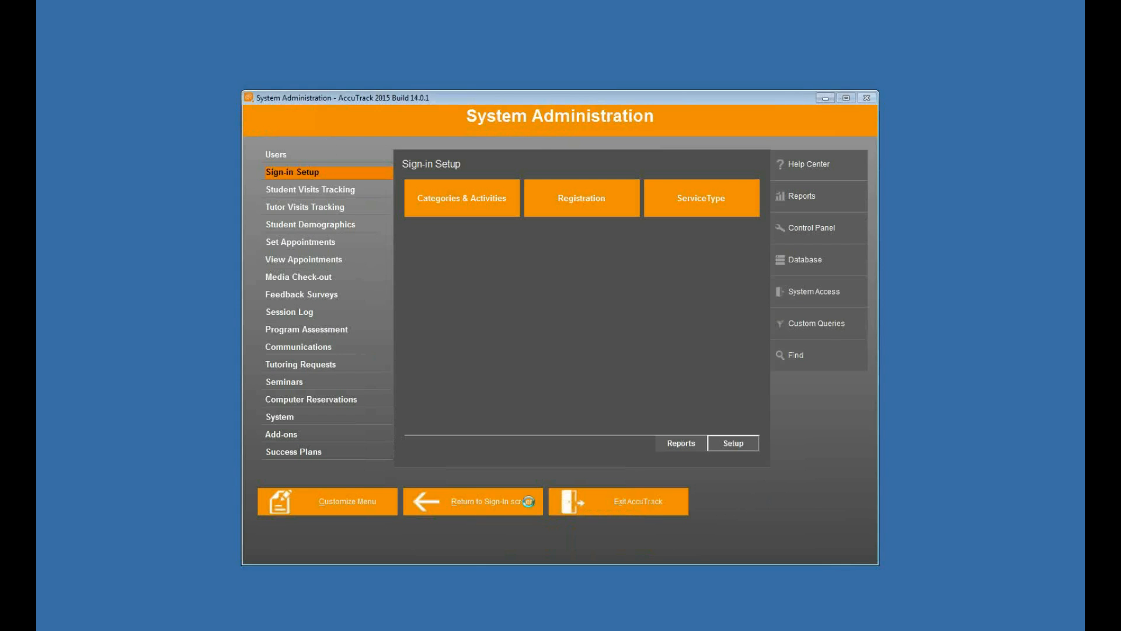
Return to the sign-in screen and select Personal Use in the Computer Use category on the student's activity selection screen
{"action": "left_click", "coordinate": [538, 501]}
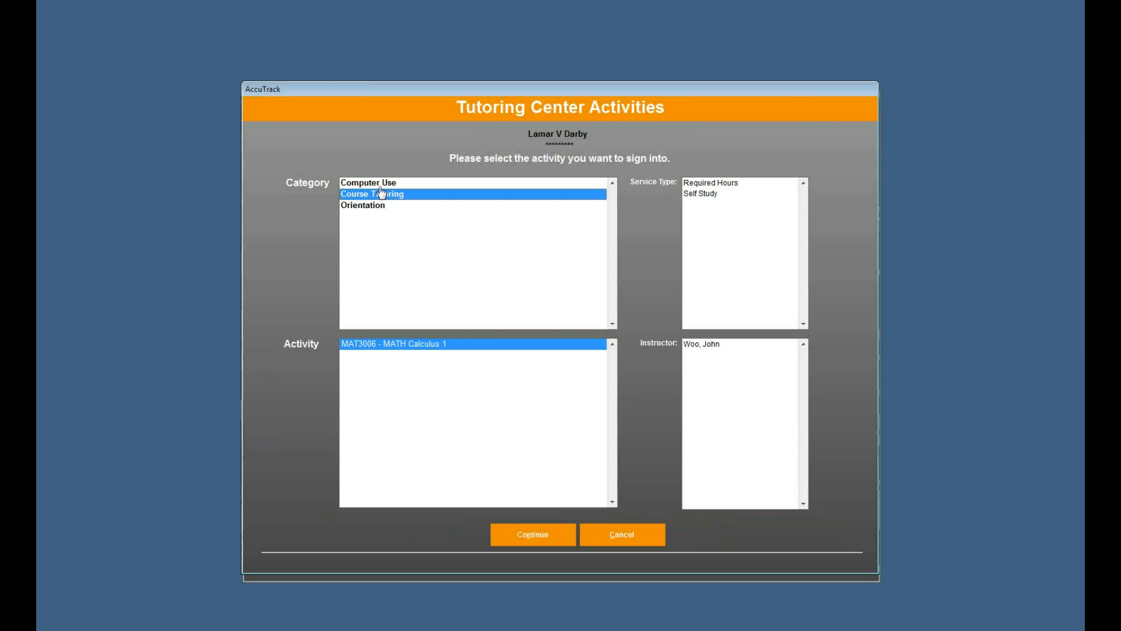
{"action": "left_click", "coordinate": [376, 183]}
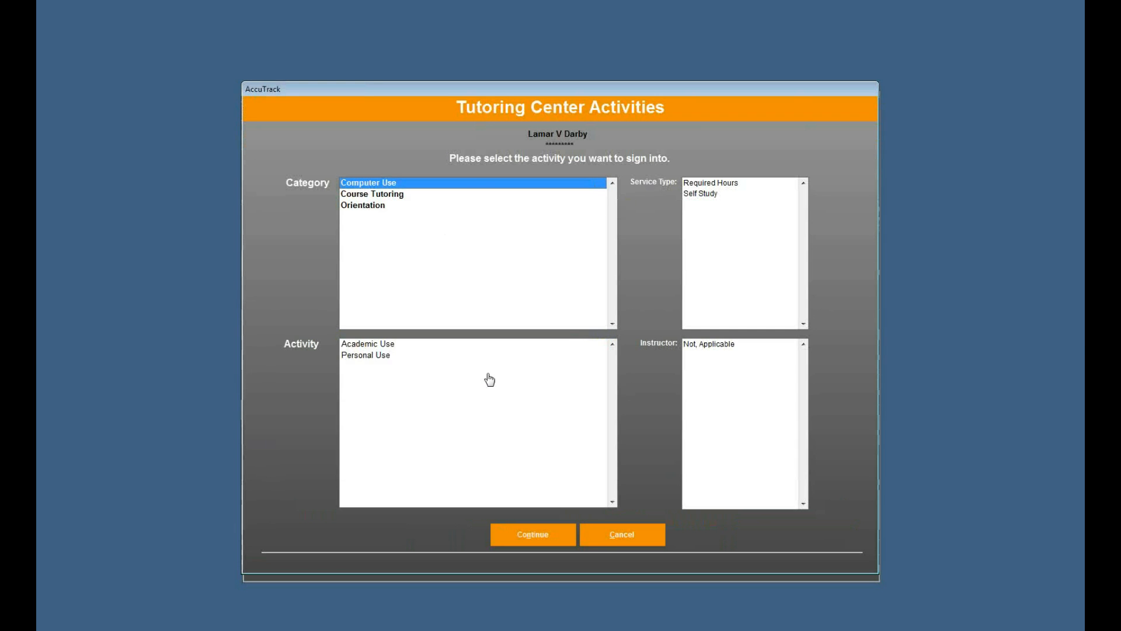
{"action": "left_click", "coordinate": [370, 346]}
{"action": "left_click", "coordinate": [365, 358]}
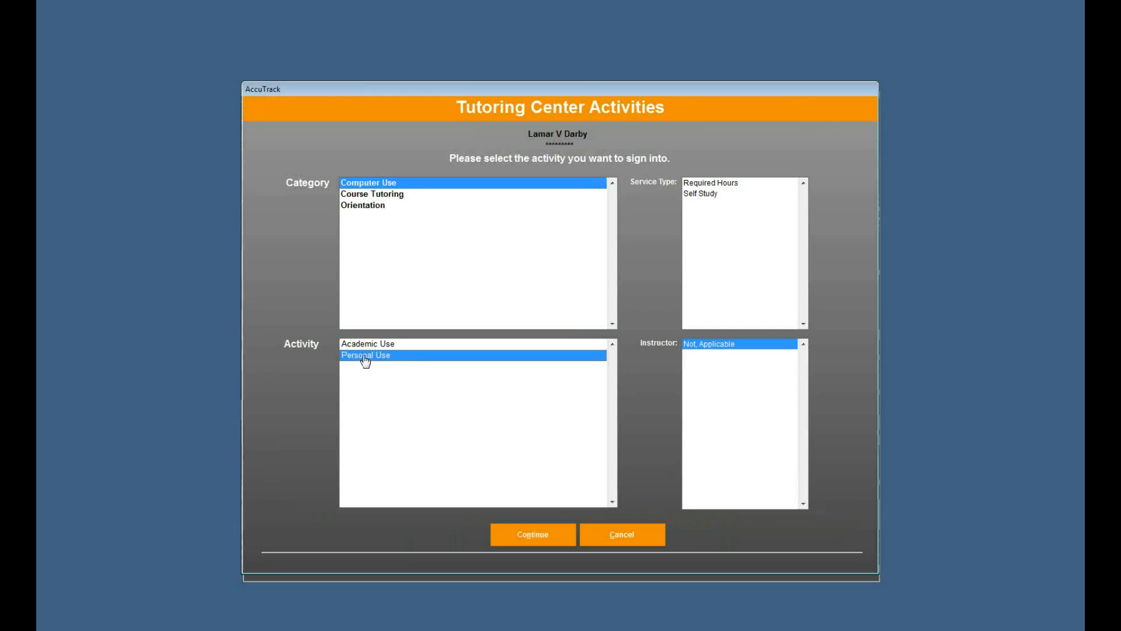
Examine the activities offered to the student under Orientation, Course Tutoring and Computer Use, and cancel the sign-in
{"action": "left_click", "coordinate": [363, 207]}
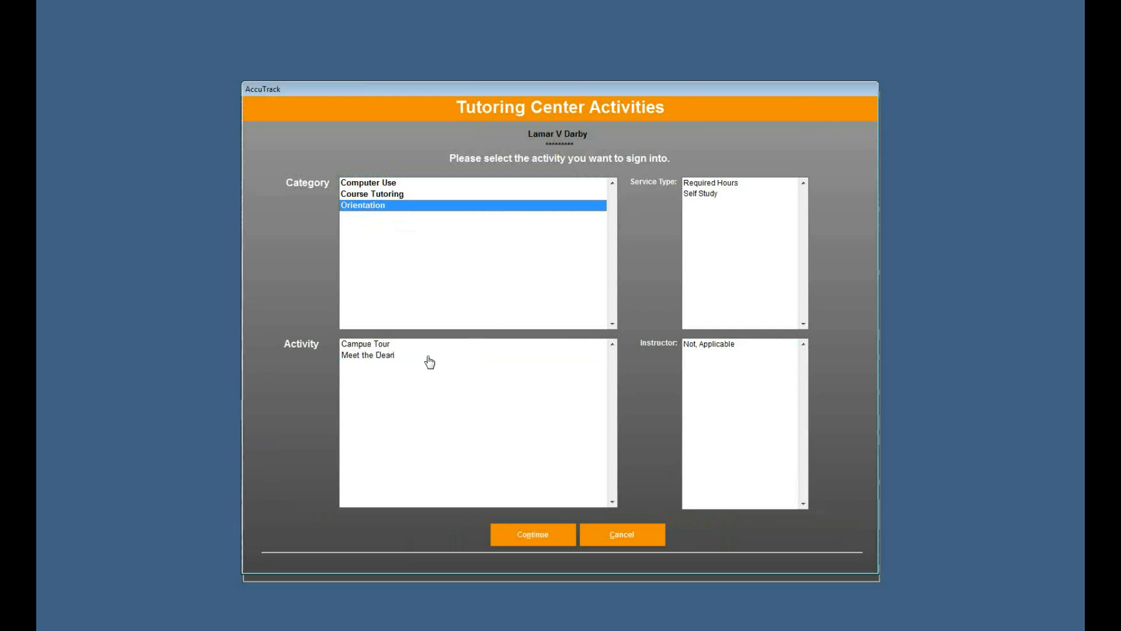
{"action": "left_click", "coordinate": [389, 346]}
{"action": "left_click", "coordinate": [386, 357]}
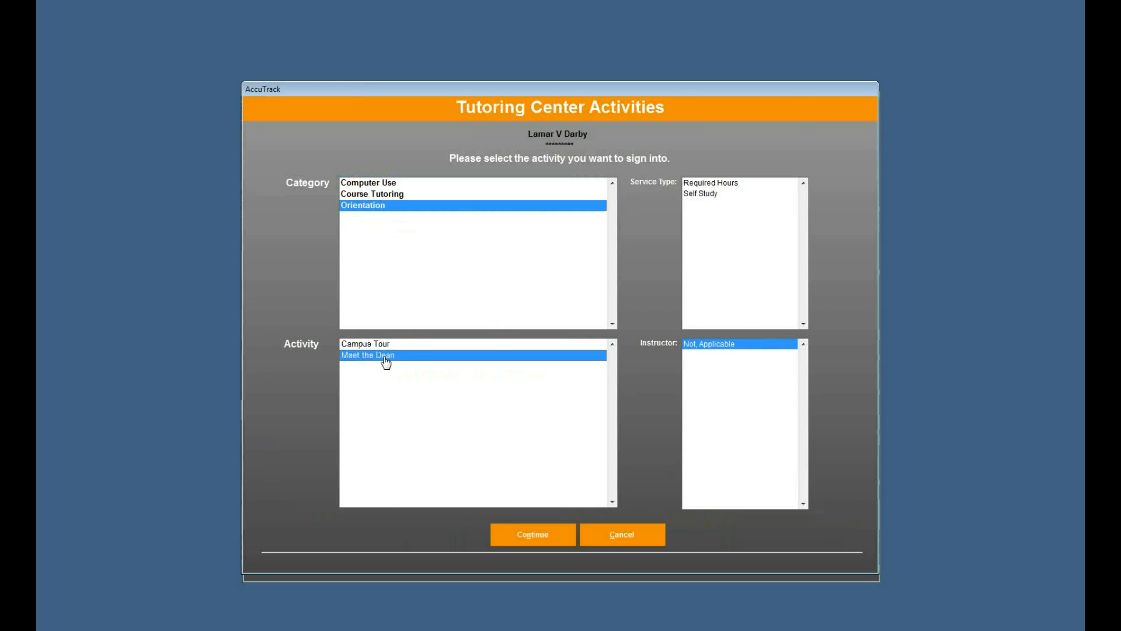
{"action": "left_click", "coordinate": [389, 195]}
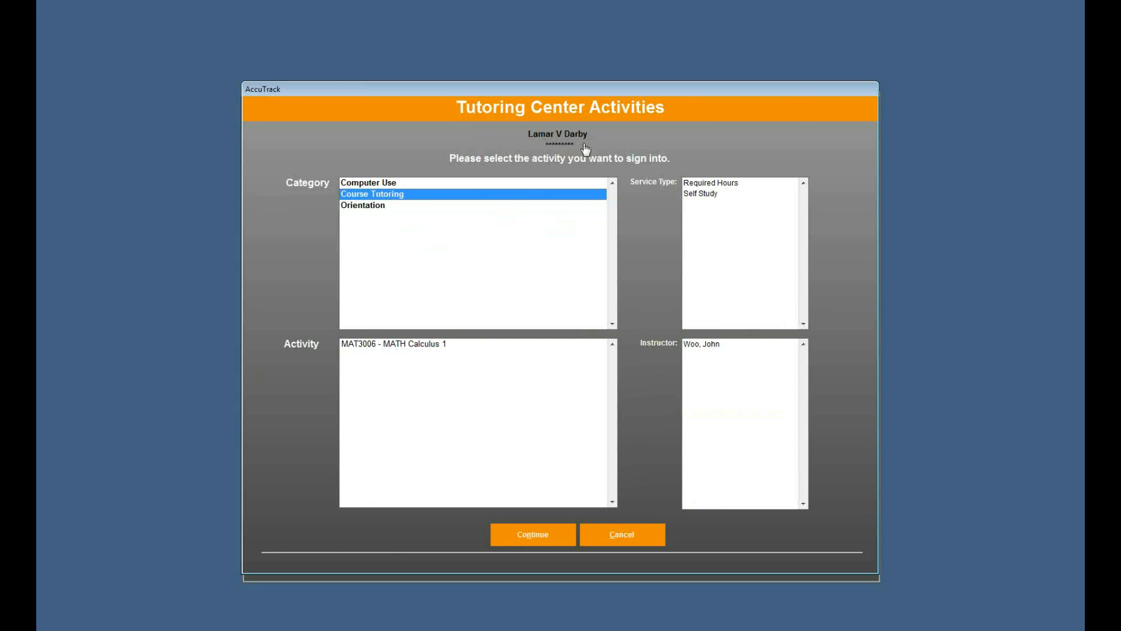
{"action": "left_click", "coordinate": [383, 346]}
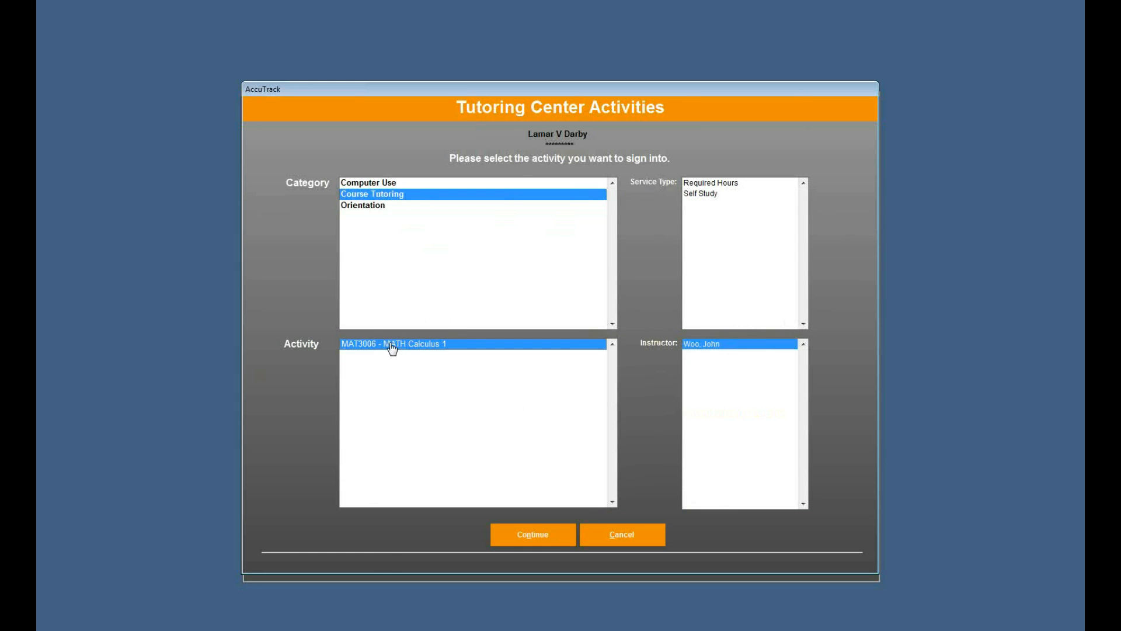
{"action": "left_click", "coordinate": [396, 184]}
{"action": "left_click", "coordinate": [400, 197]}
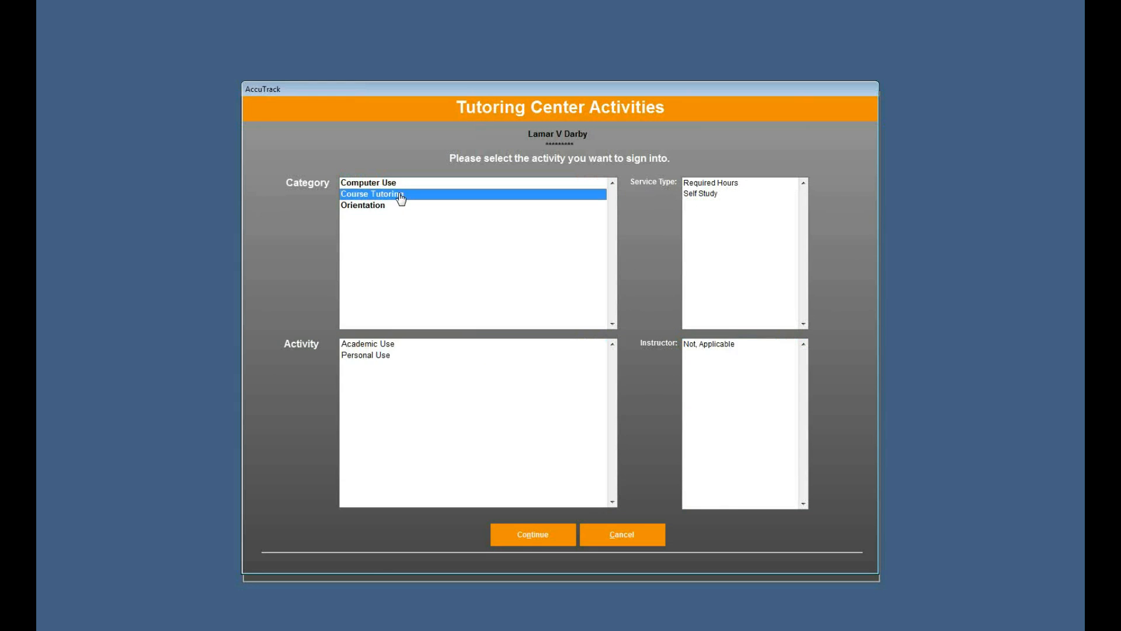
{"action": "left_click", "coordinate": [396, 206]}
{"action": "left_click", "coordinate": [622, 535]}
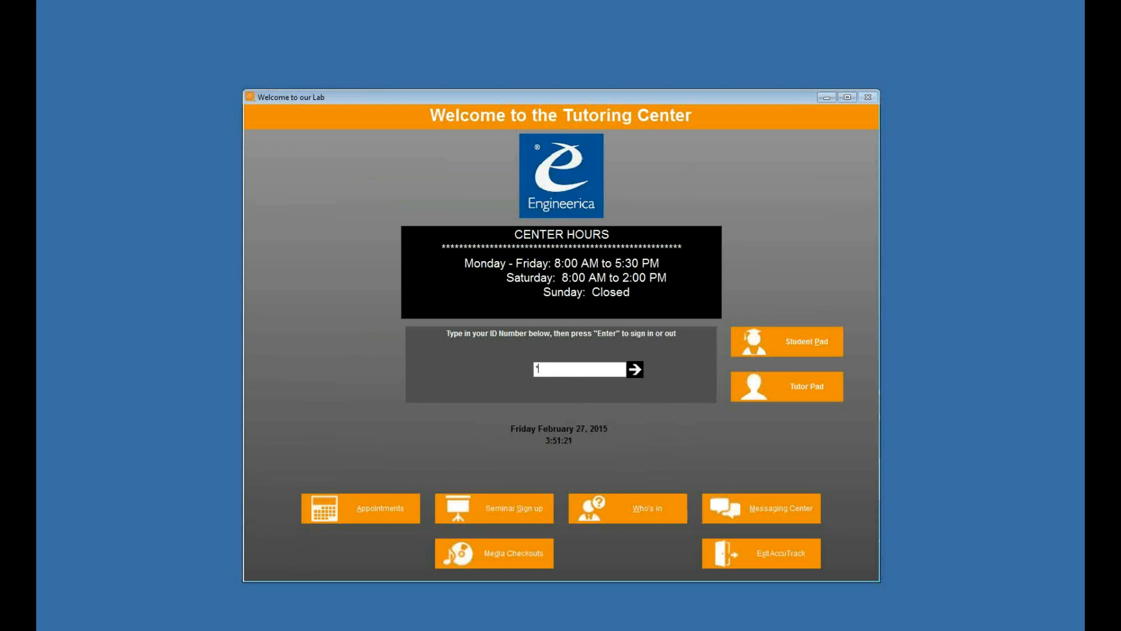
Sign in to System Administration with the administrator's ID number and password and open Categories & Activities from Sign-in Setup
{"action": "key", "text": "Return"}
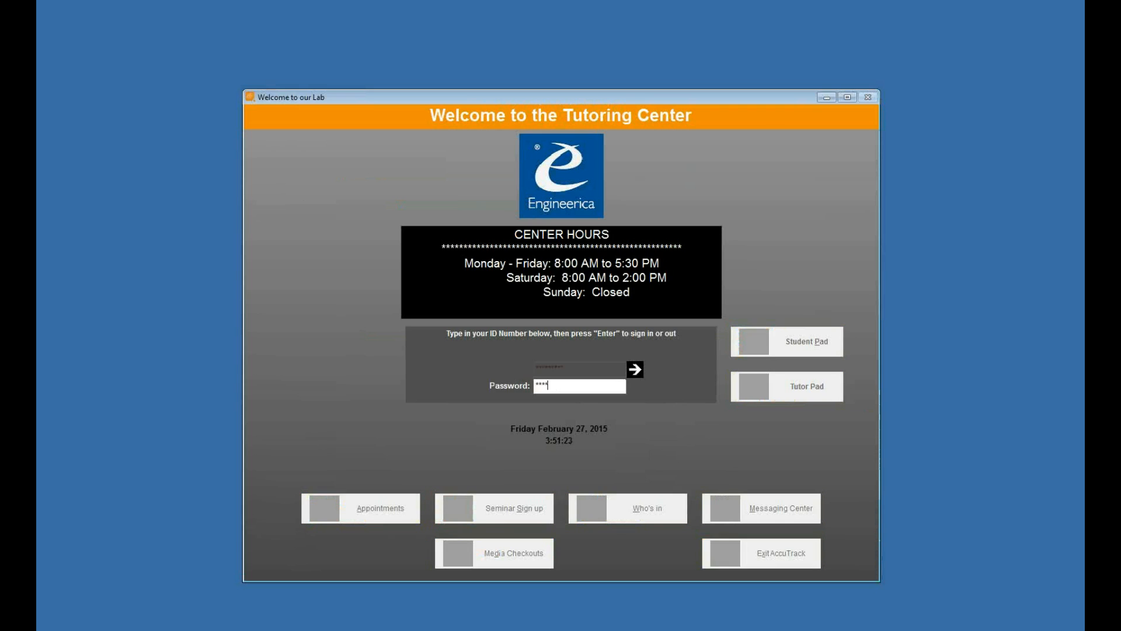
{"action": "key", "text": "Return"}
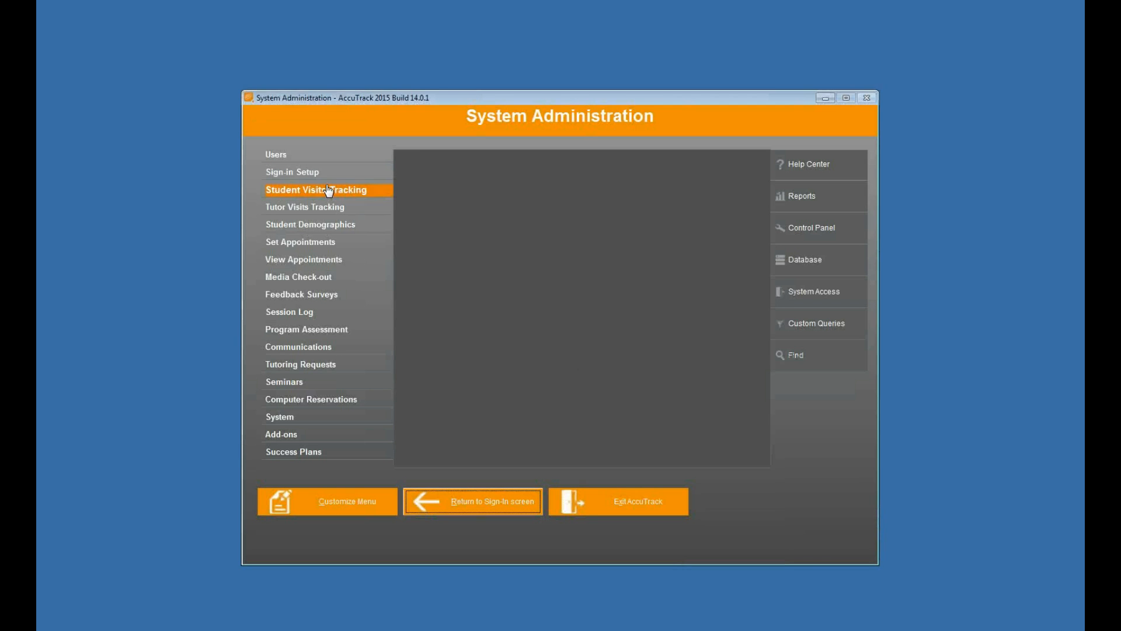
{"action": "left_click", "coordinate": [328, 174]}
{"action": "left_click", "coordinate": [453, 199]}
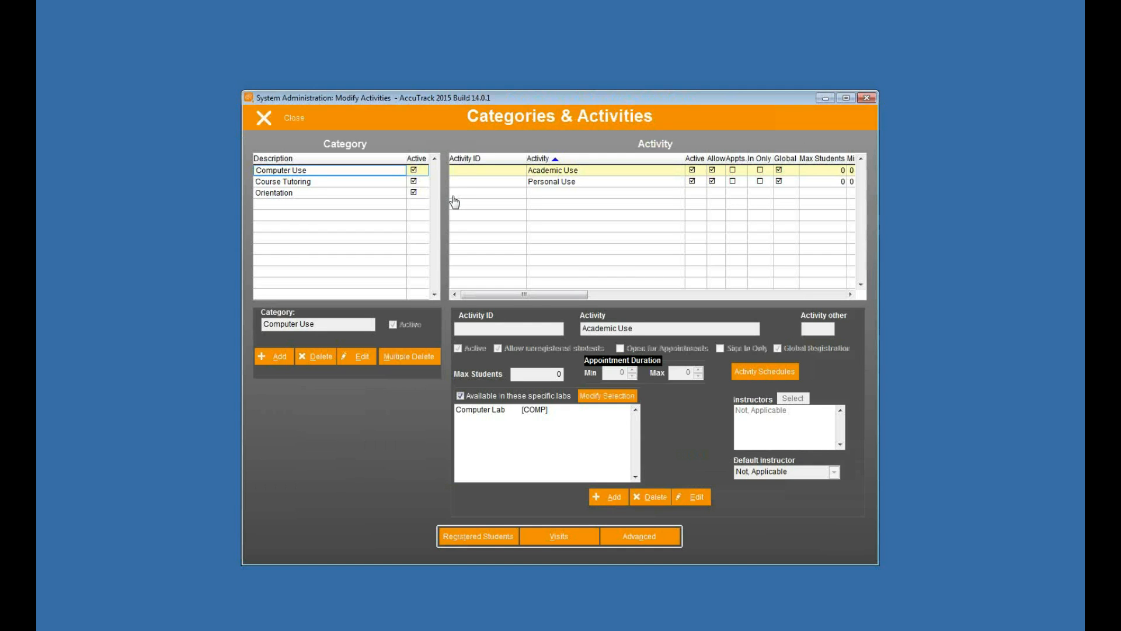
Find MATH Analytic Geometry in the Course Tutoring category and examine the labs where it is available
{"action": "left_click", "coordinate": [368, 182]}
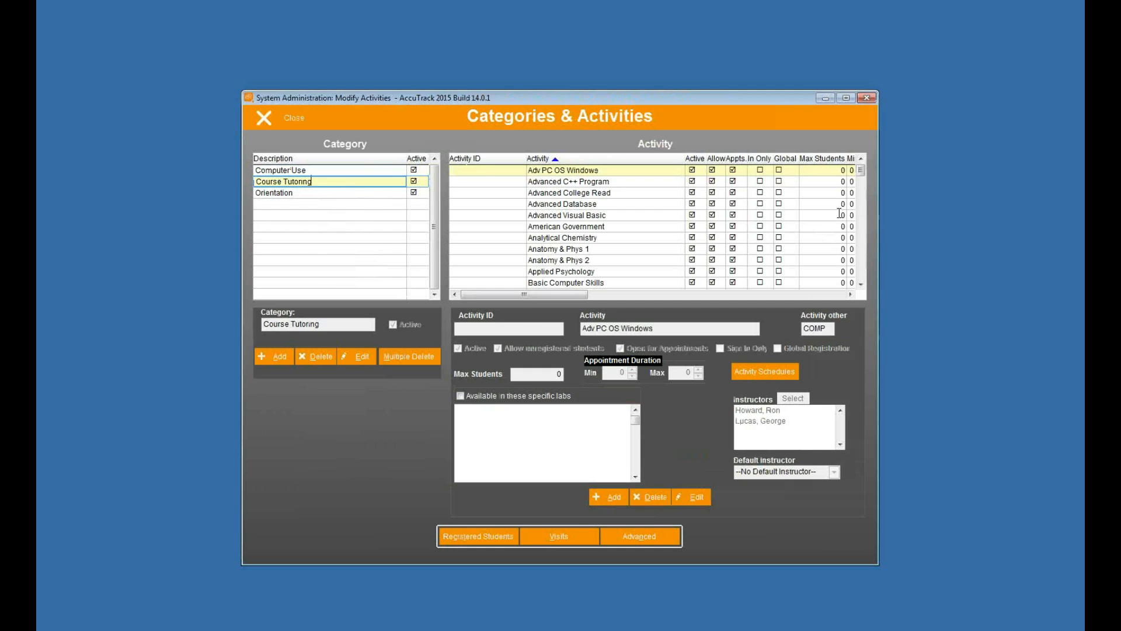
{"action": "left_click", "coordinate": [586, 194]}
{"action": "scroll", "coordinate": [590, 193], "scroll_direction": "down", "scroll_amount": 15}
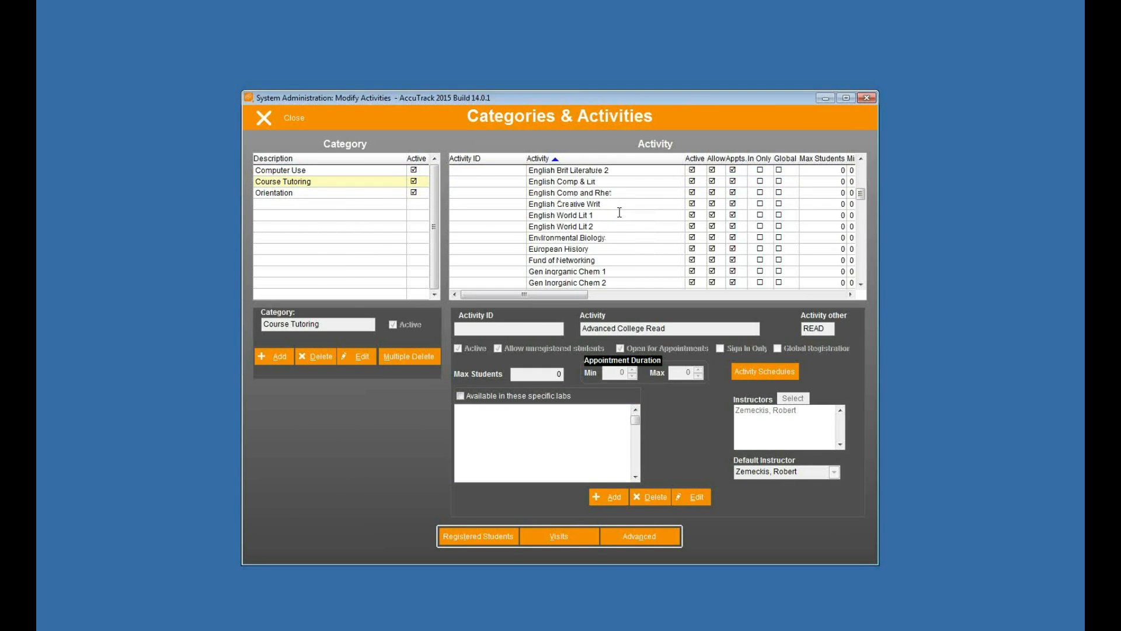
{"action": "scroll", "coordinate": [619, 212], "scroll_direction": "down", "scroll_amount": 5}
{"action": "scroll", "coordinate": [576, 199], "scroll_direction": "up", "scroll_amount": 2}
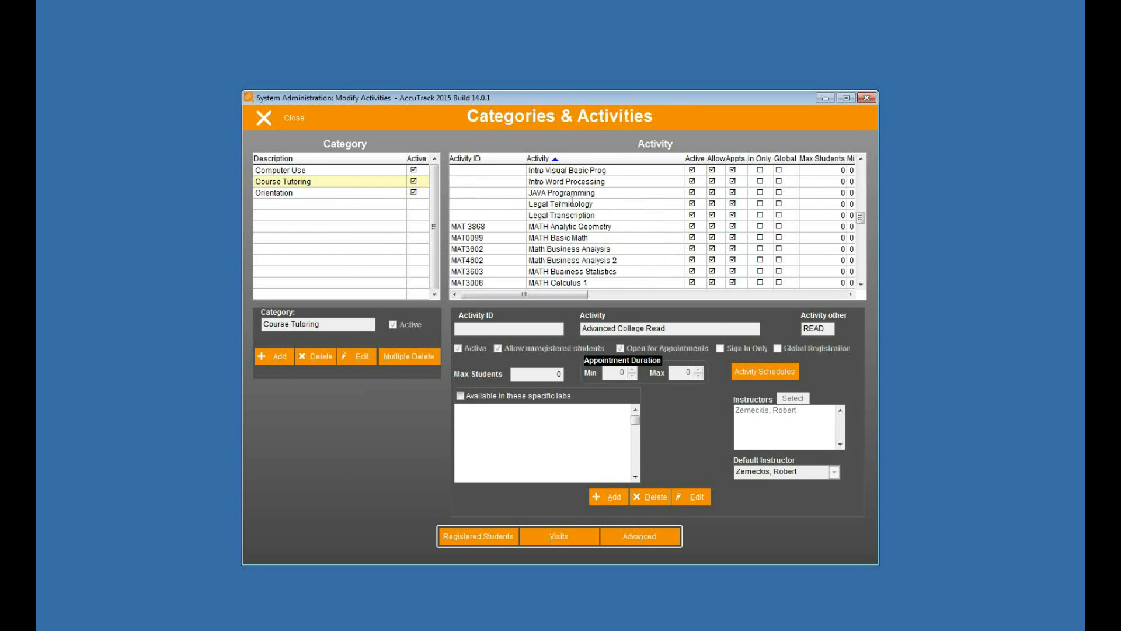
{"action": "left_click", "coordinate": [566, 226]}
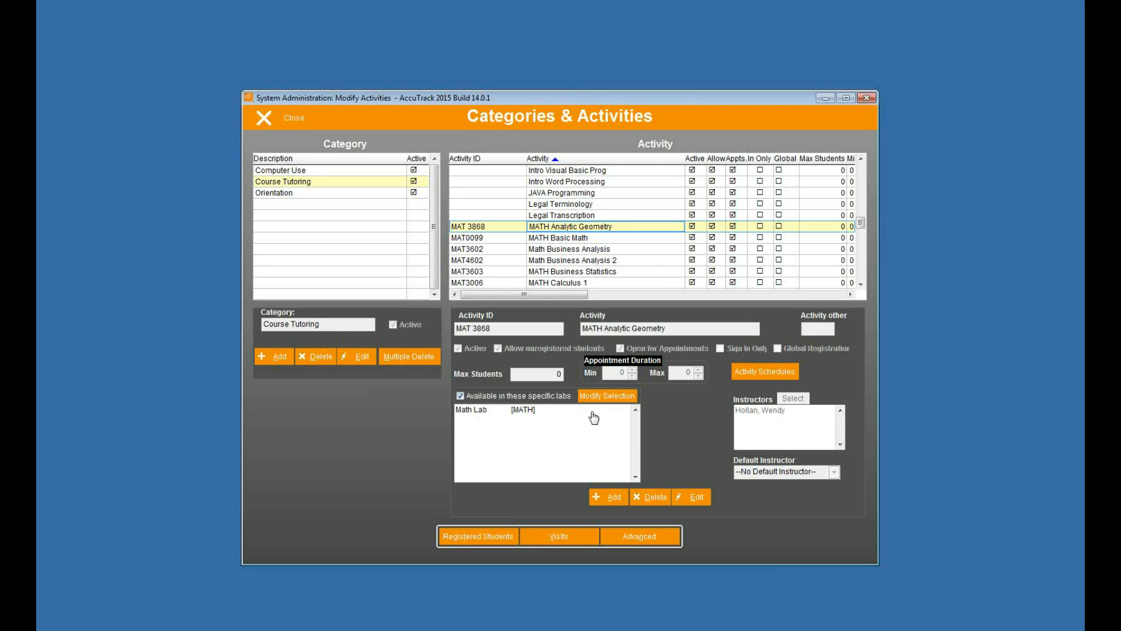
Go through the math activities from MATH Basic Math to MATH Calculus 3 and check each one's lab availability
{"action": "key", "text": "Down"}
{"action": "key", "text": "Down"}
{"action": "key", "text": "Down"}
{"action": "key", "text": "Down"}
{"action": "key", "text": "Down"}
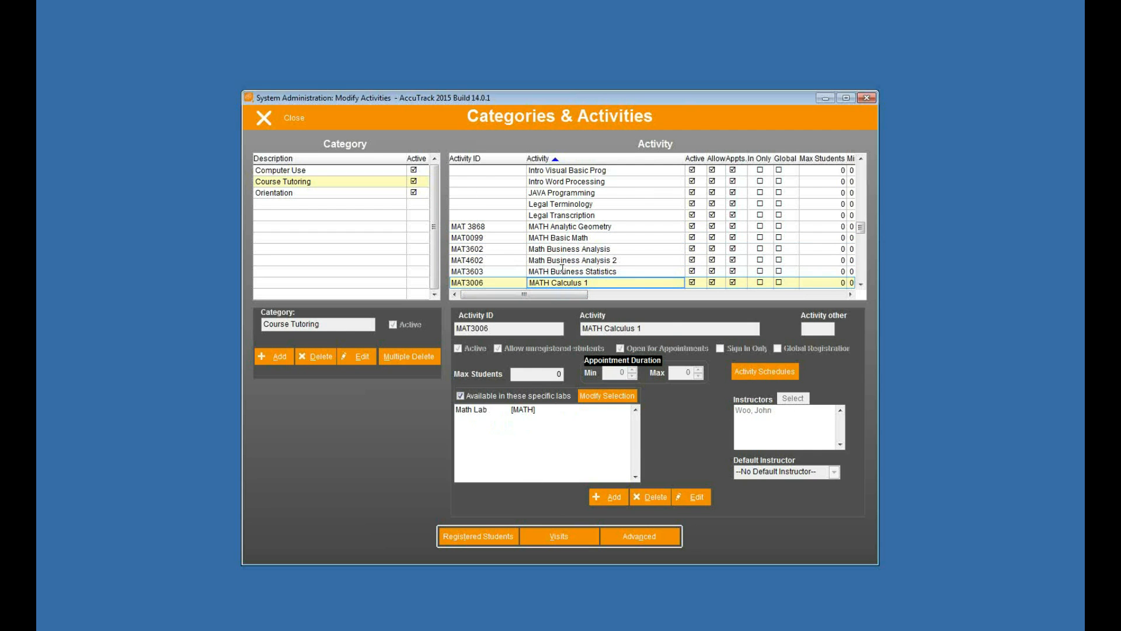
{"action": "scroll", "coordinate": [561, 269], "scroll_direction": "down", "scroll_amount": 2}
{"action": "left_click", "coordinate": [576, 248]}
{"action": "left_click", "coordinate": [577, 237]}
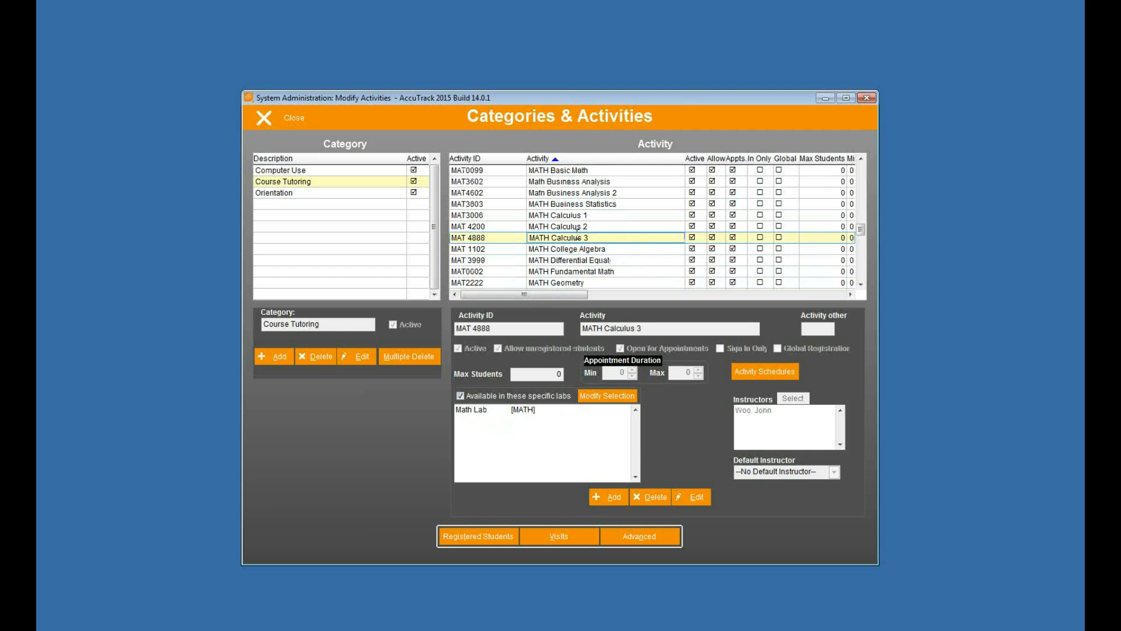
Add Computer Lab to the labs available for MATH Calculus 3, remove it again and close the lab selection
{"action": "left_click", "coordinate": [607, 395]}
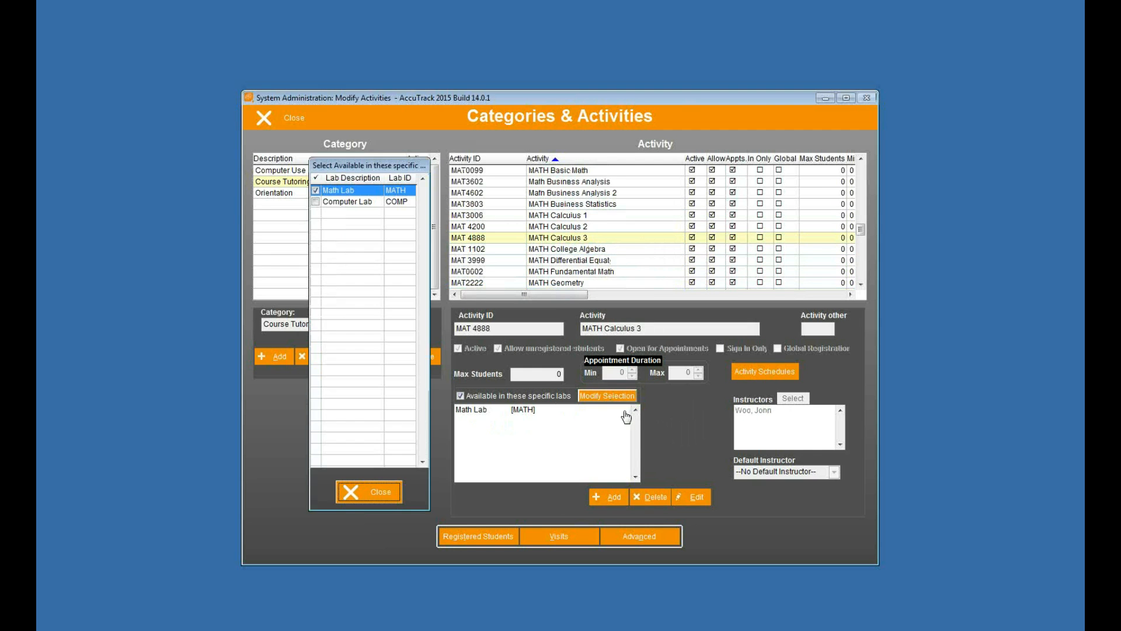
{"action": "left_click", "coordinate": [316, 202]}
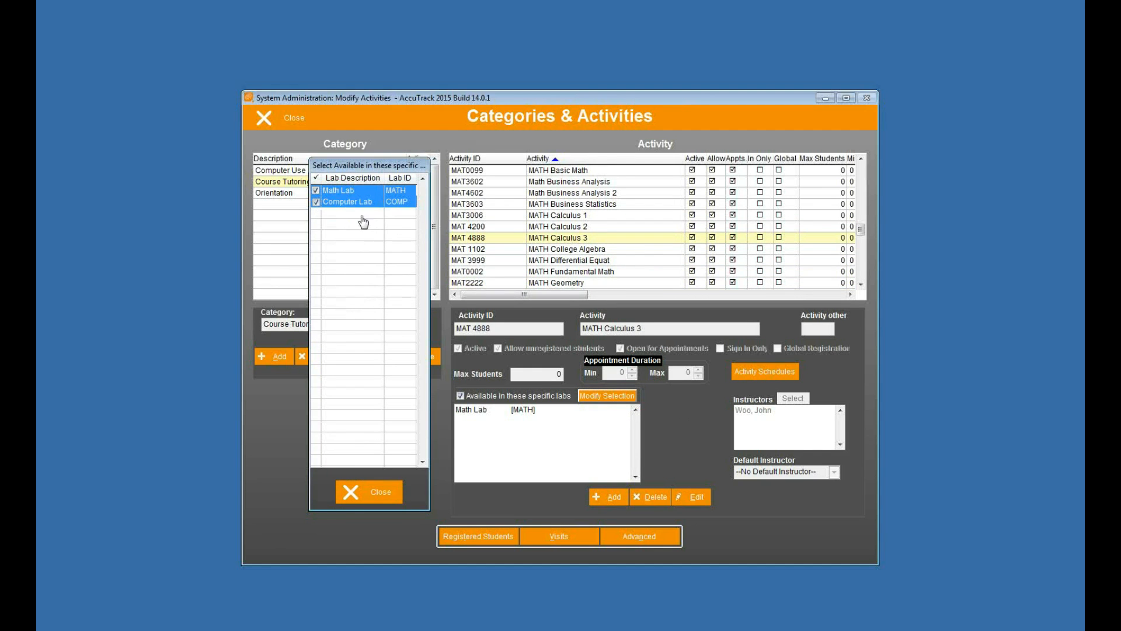
{"action": "left_click", "coordinate": [316, 202]}
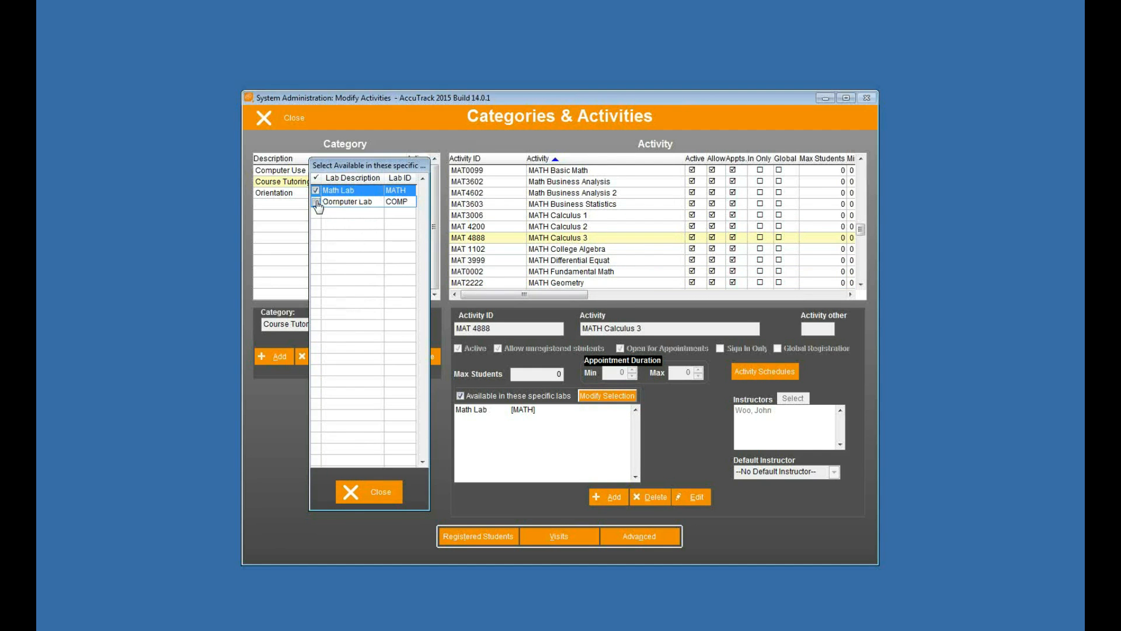
{"action": "left_click", "coordinate": [374, 504]}
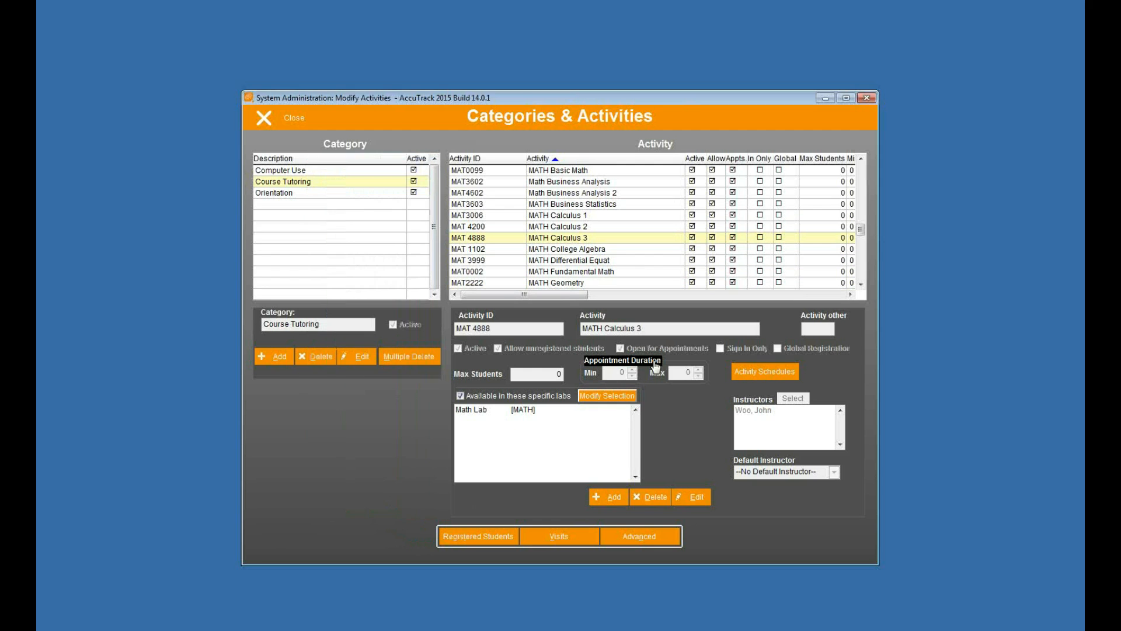
Leave Categories & Activities, open Lab IDs in the System section and examine the activities assigned to Math Lab
{"action": "left_click", "coordinate": [293, 119]}
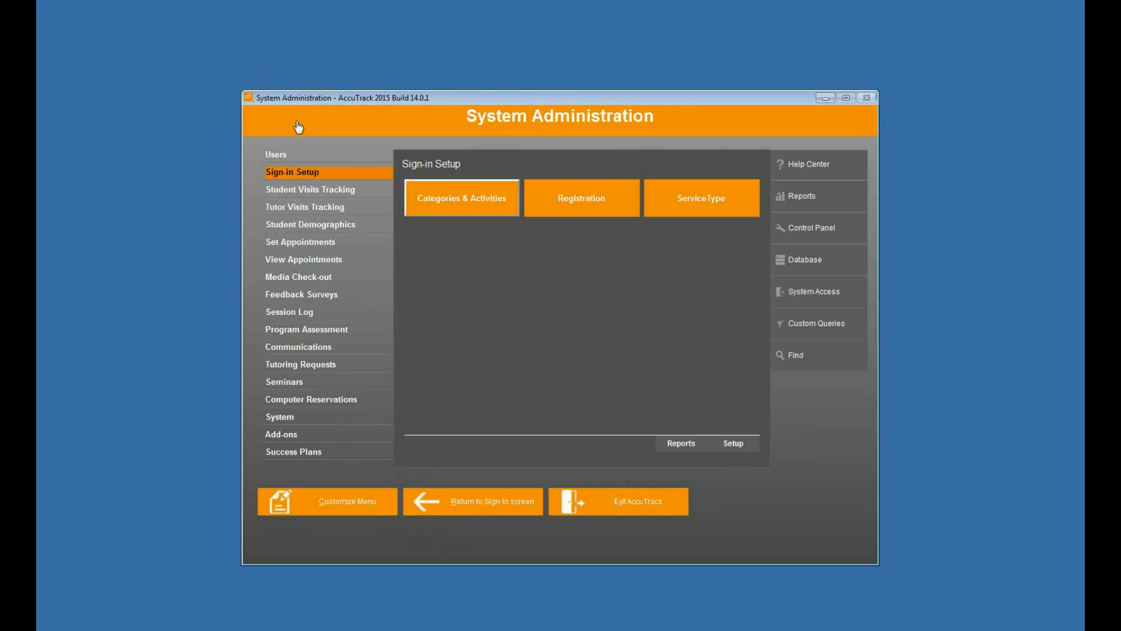
{"action": "left_click", "coordinate": [325, 417]}
{"action": "left_click", "coordinate": [474, 250]}
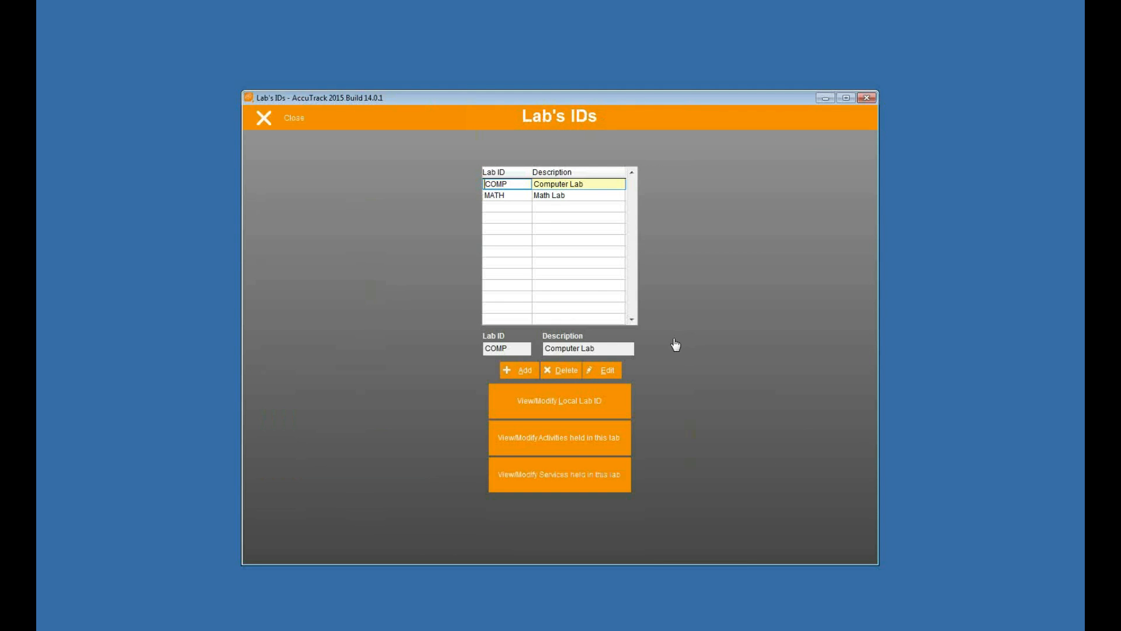
{"action": "left_click", "coordinate": [515, 196]}
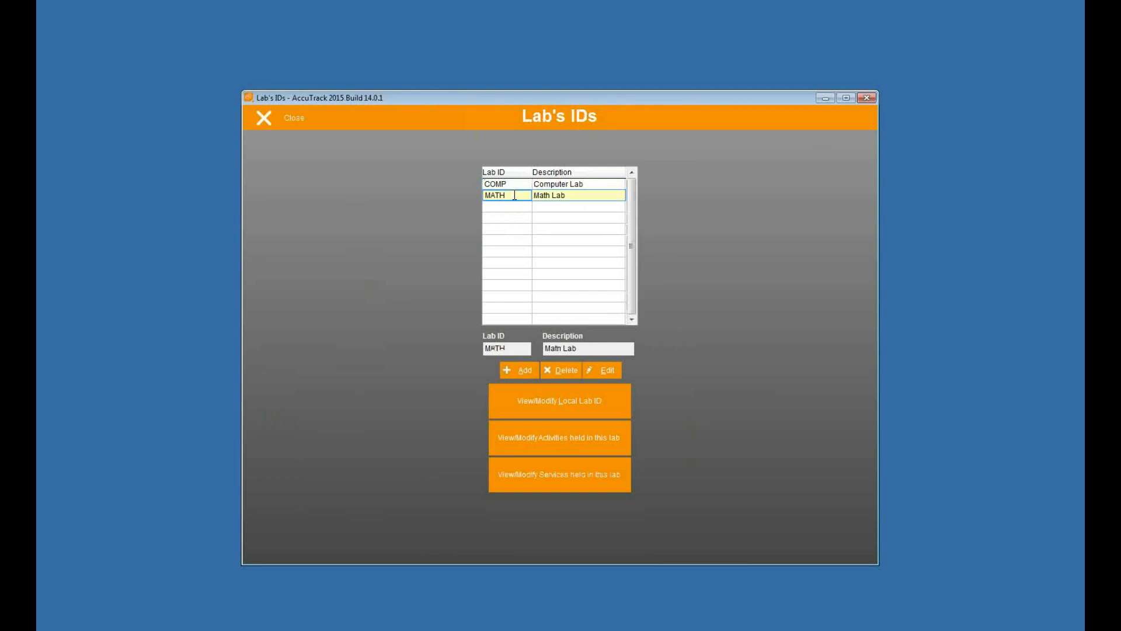
{"action": "left_click", "coordinate": [533, 196]}
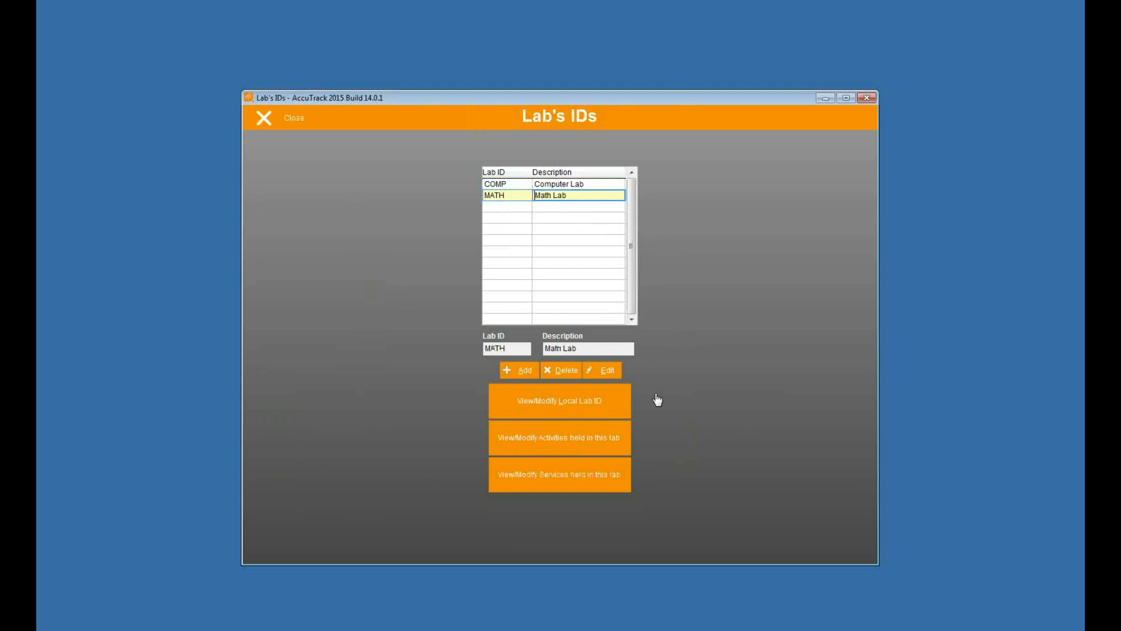
{"action": "left_click", "coordinate": [572, 445]}
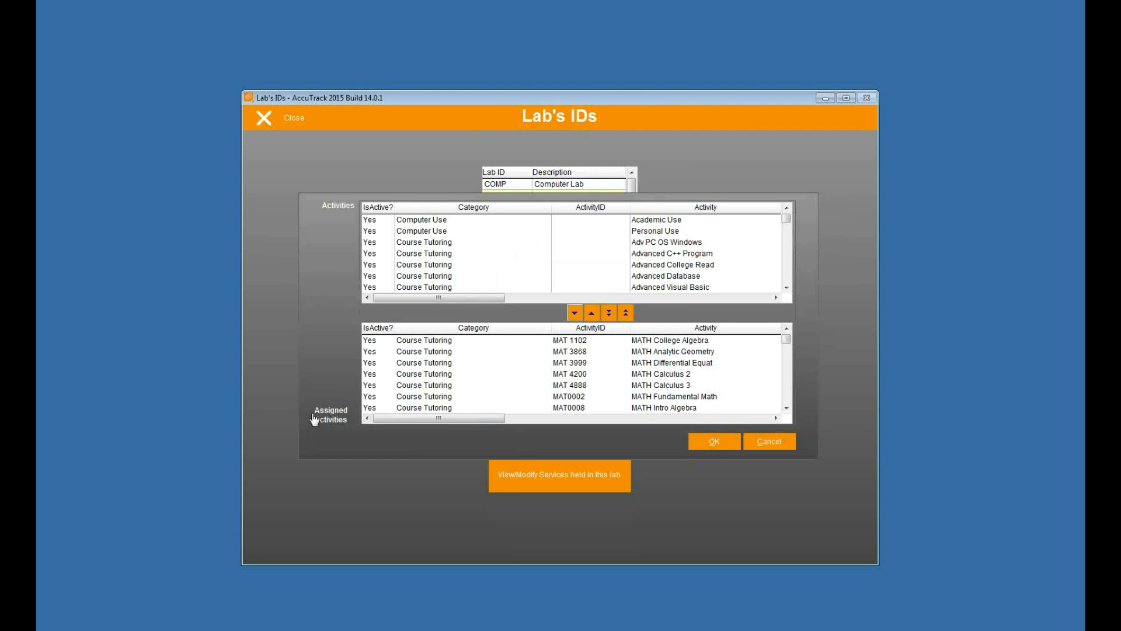
{"action": "scroll", "coordinate": [599, 342], "scroll_direction": "down", "scroll_amount": 2}
{"action": "scroll", "coordinate": [619, 364], "scroll_direction": "down", "scroll_amount": 2}
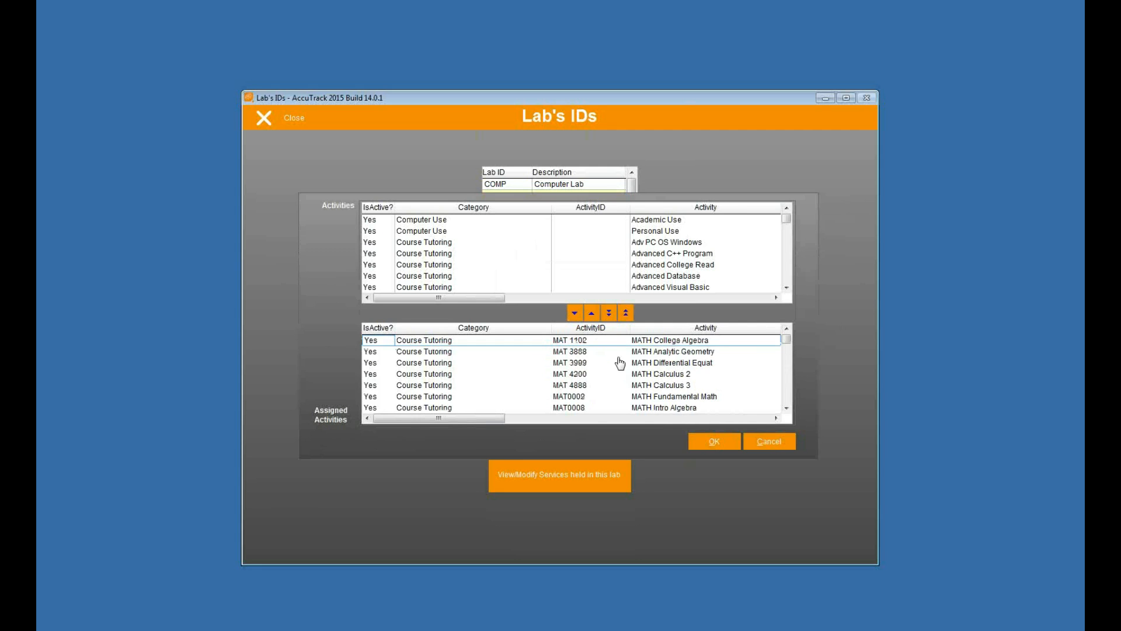
{"action": "left_click", "coordinate": [767, 440]}
View the local lab ID setting and recheck Math Lab's assigned activities, cancelling both without changes
{"action": "left_click", "coordinate": [591, 404]}
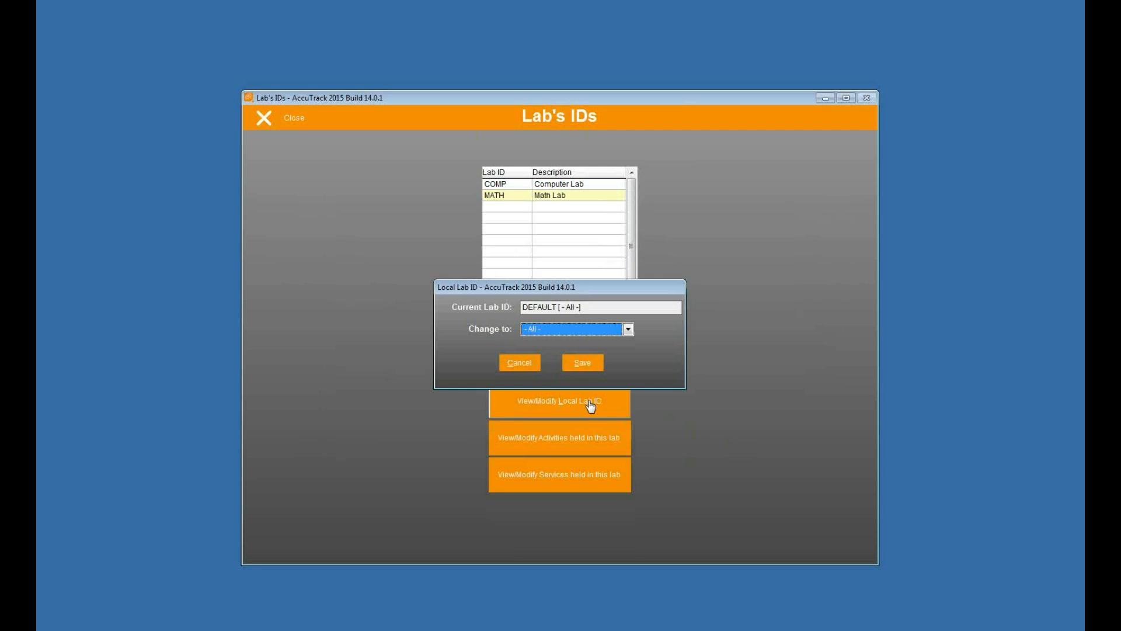
{"action": "left_click", "coordinate": [521, 363]}
{"action": "left_click", "coordinate": [583, 444]}
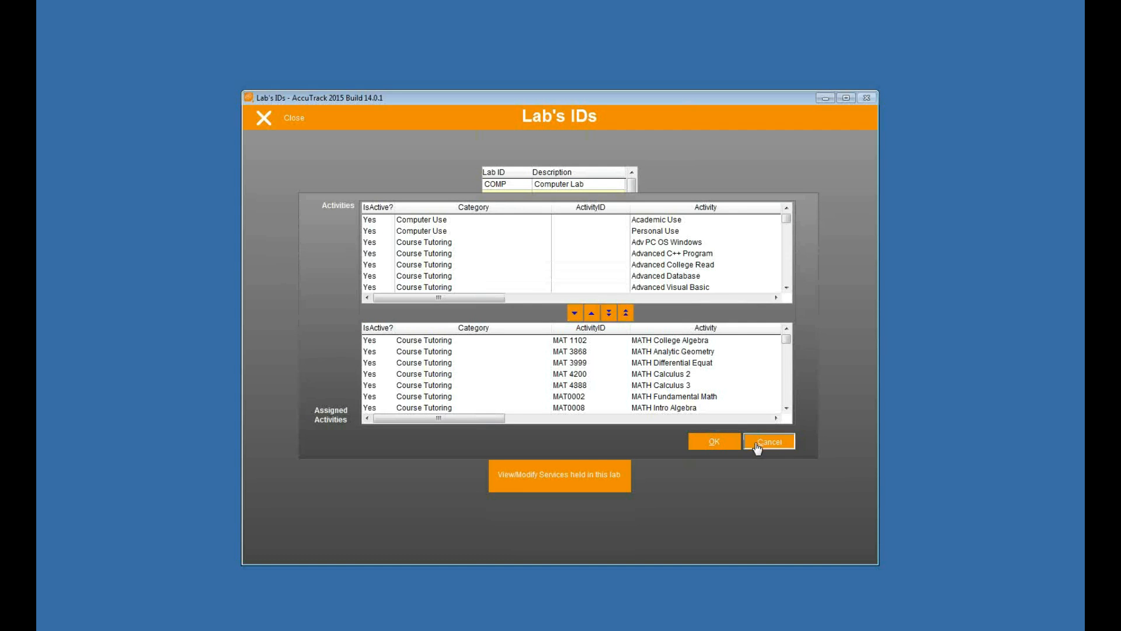
{"action": "left_click", "coordinate": [758, 443]}
Remove the Math Statistics activity (MAT3209) from Computer Lab's assigned activities and accept the change
{"action": "left_click", "coordinate": [514, 183]}
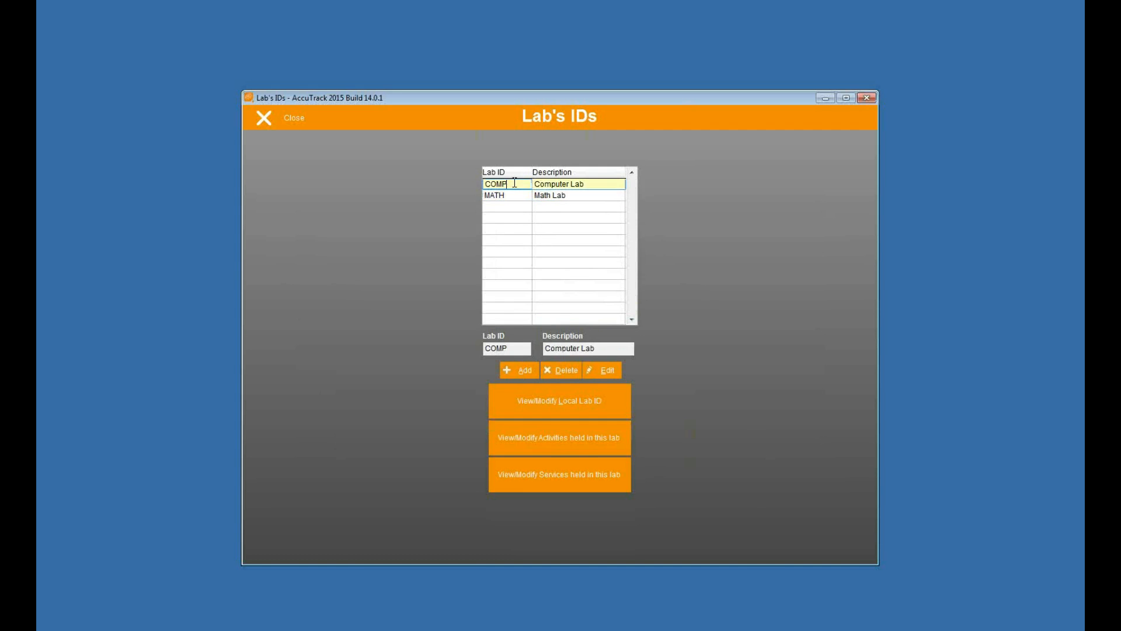
{"action": "left_click", "coordinate": [623, 438]}
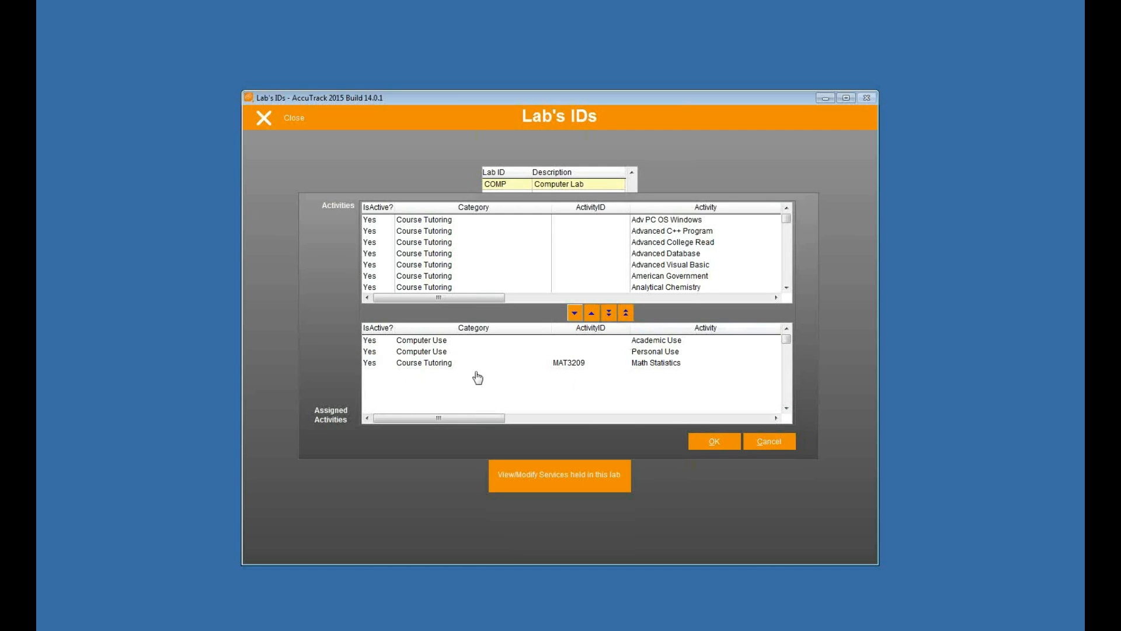
{"action": "double_click", "coordinate": [441, 363]}
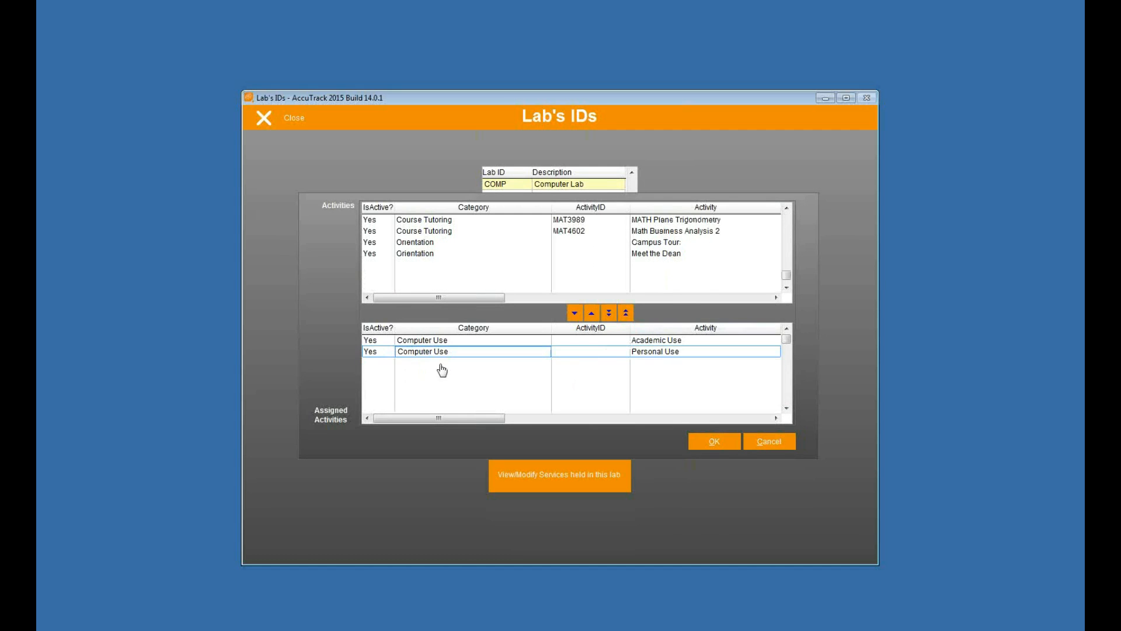
{"action": "left_click", "coordinate": [712, 446]}
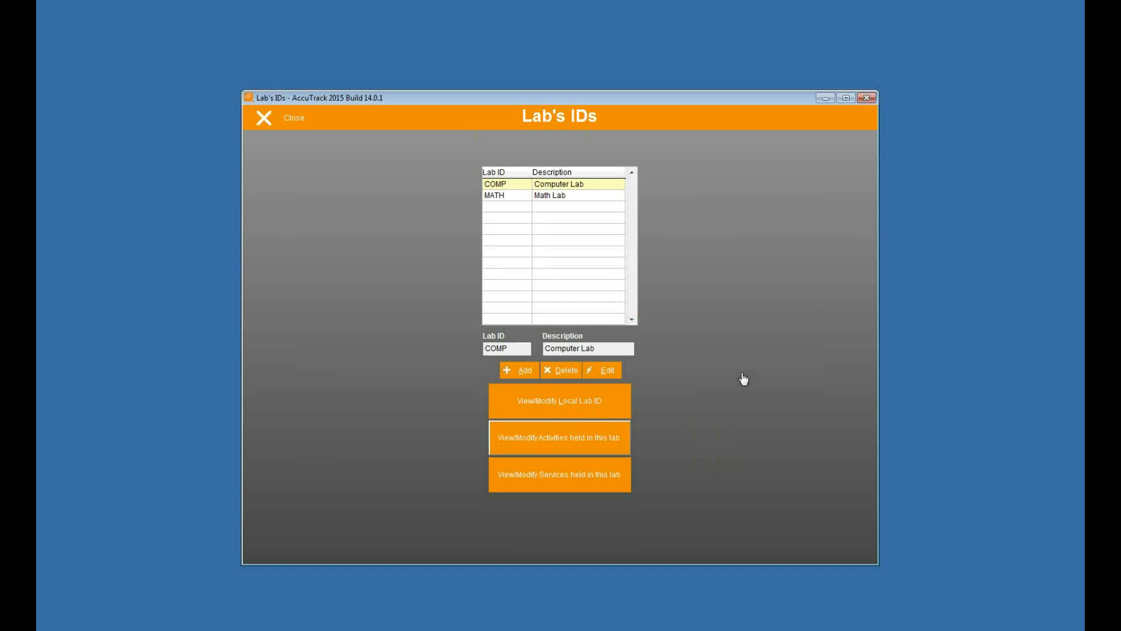
Change the local lab ID to Math Lab, save it and close the Lab's IDs screen
{"action": "left_click", "coordinate": [576, 403]}
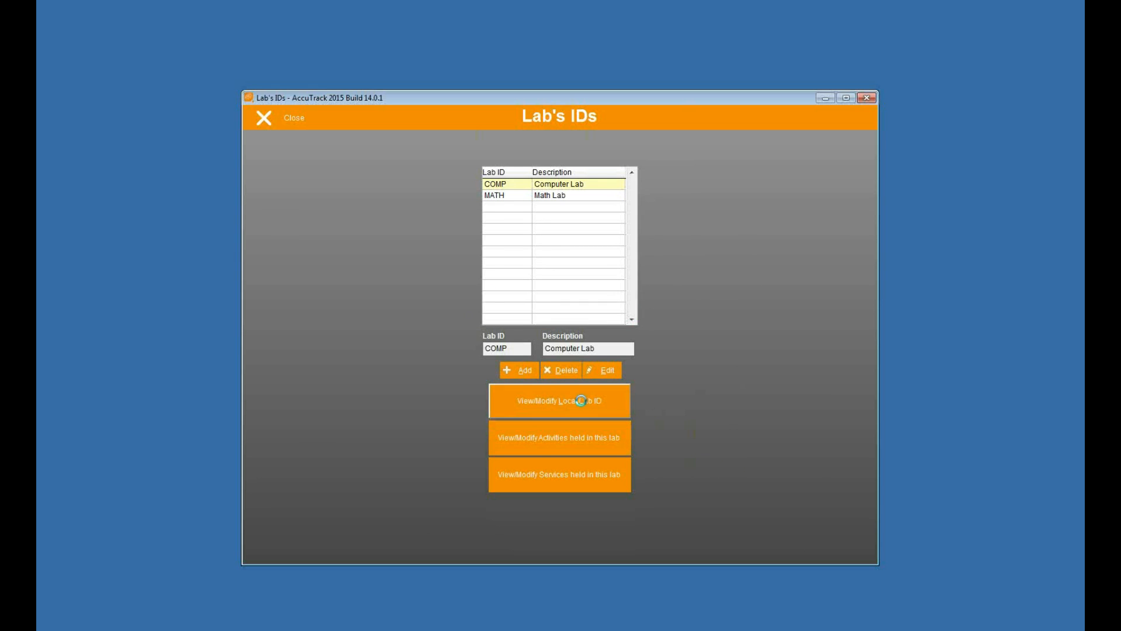
{"action": "left_click", "coordinate": [613, 333]}
{"action": "left_click", "coordinate": [565, 364]}
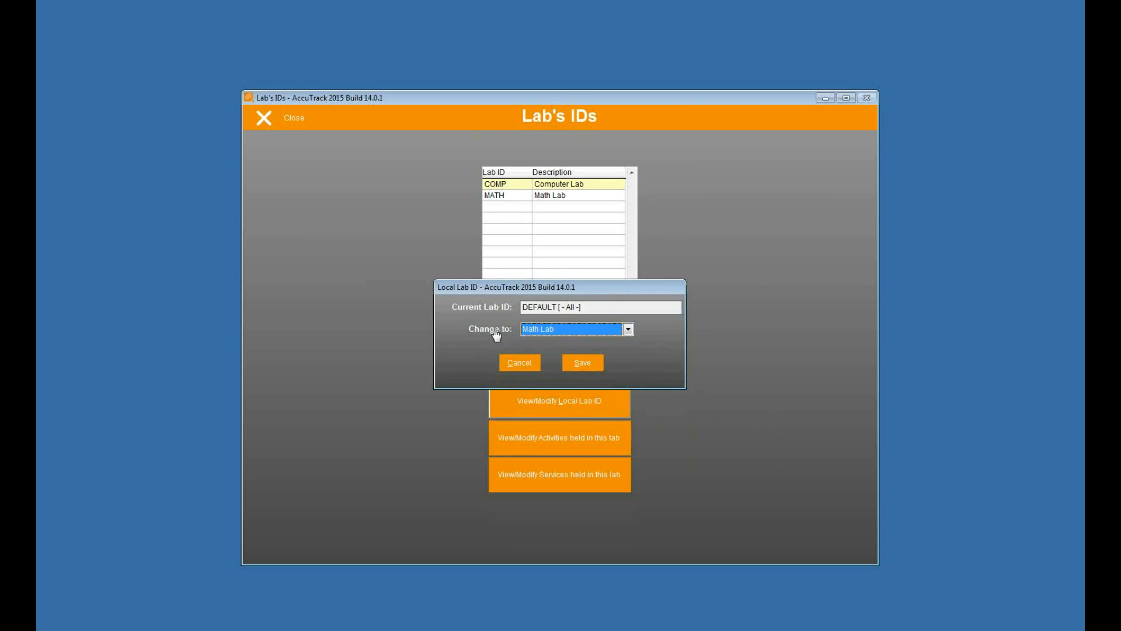
{"action": "left_click", "coordinate": [579, 364]}
{"action": "left_click", "coordinate": [572, 366]}
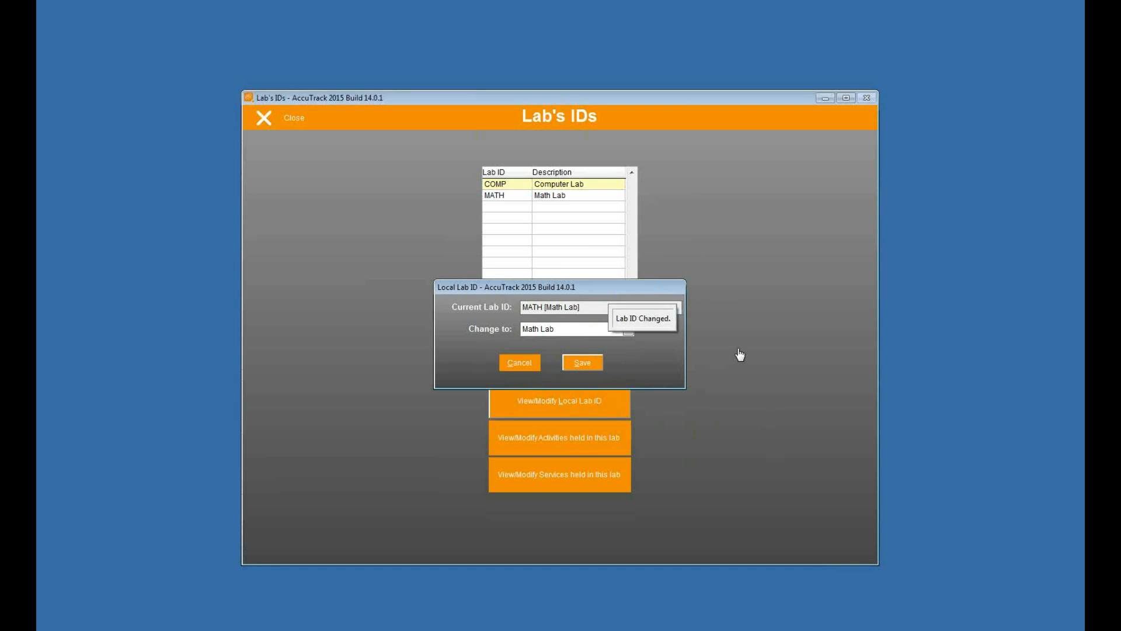
{"action": "left_click", "coordinate": [292, 121]}
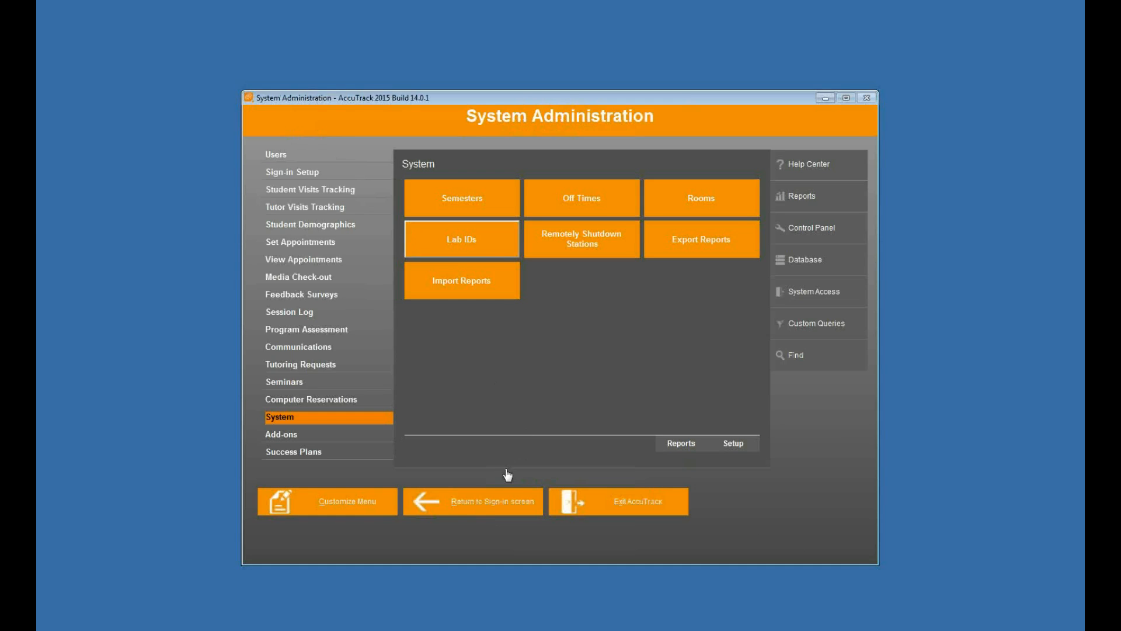
Return to the sign-in screen, enter the student's ID number, examine the Course Tutoring services offered, and cancel the sign-in
{"action": "left_click", "coordinate": [497, 508]}
{"action": "type", "text": "*********"}
{"action": "key", "text": "Return"}
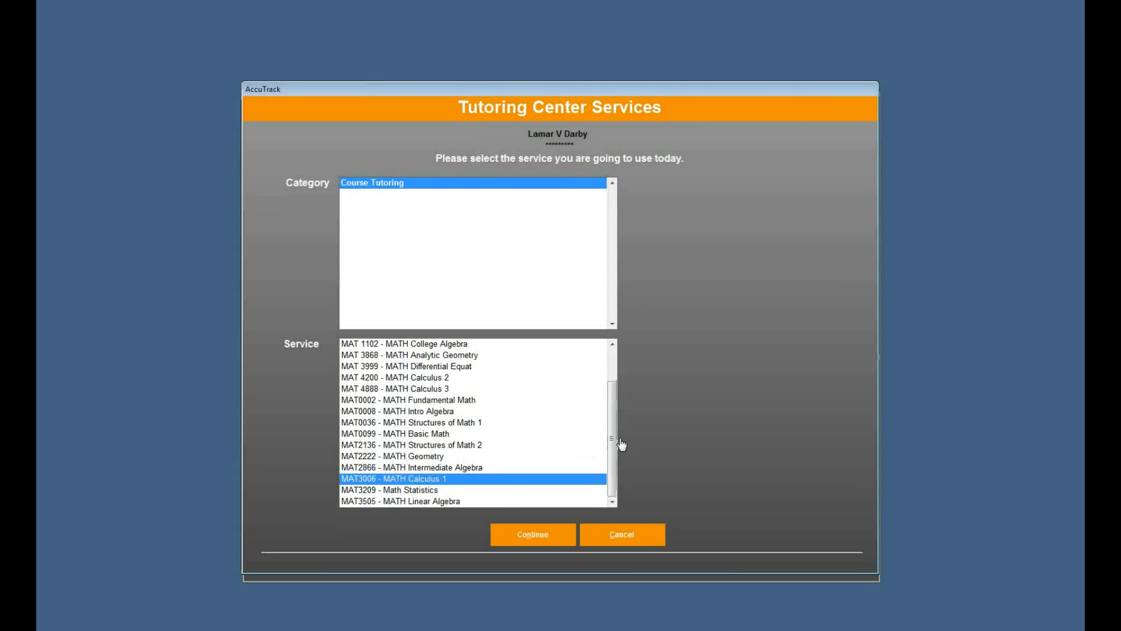
{"action": "left_click_drag", "start_coordinate": [611, 403], "coordinate": [599, 428]}
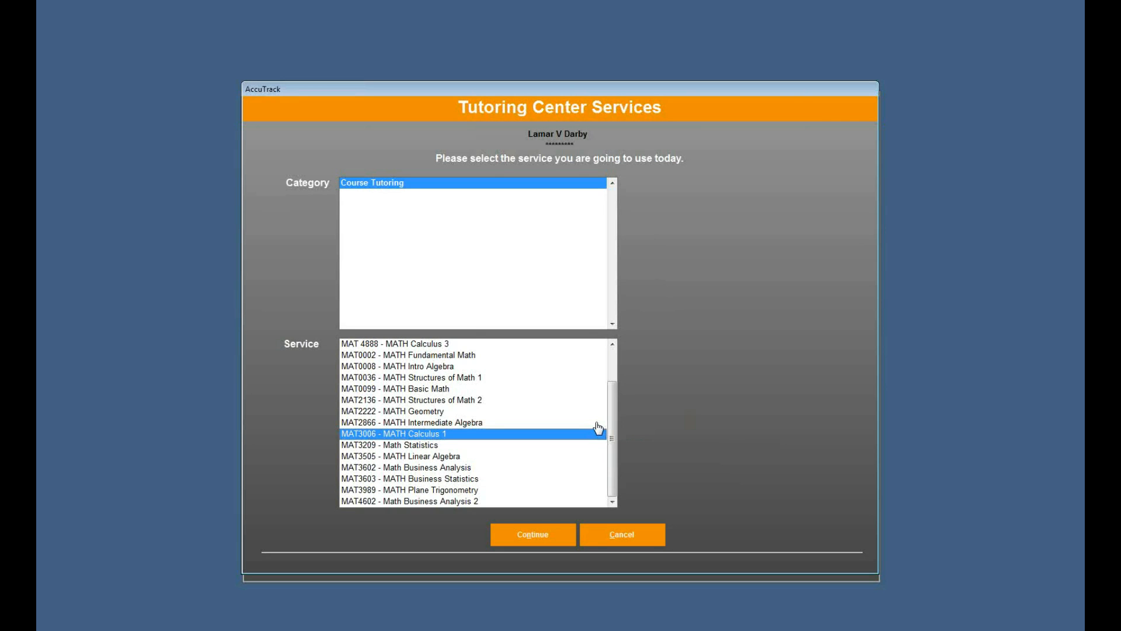
{"action": "left_click_drag", "start_coordinate": [612, 427], "coordinate": [612, 391]}
{"action": "left_click", "coordinate": [568, 355]}
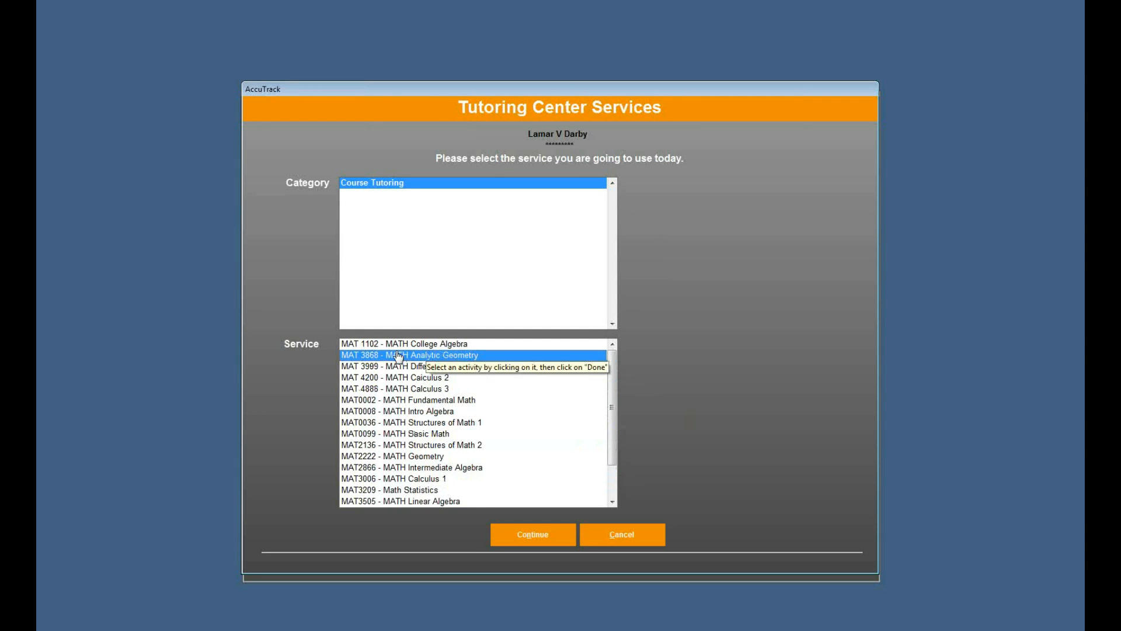
{"action": "scroll", "coordinate": [398, 356], "scroll_direction": "down", "scroll_amount": 1}
{"action": "left_click", "coordinate": [640, 540]}
Sign in to System Administration by entering the administrator's ID number and account password
{"action": "type", "text": "*********"}
{"action": "key", "text": "Return"}
{"action": "type", "text": "***"}
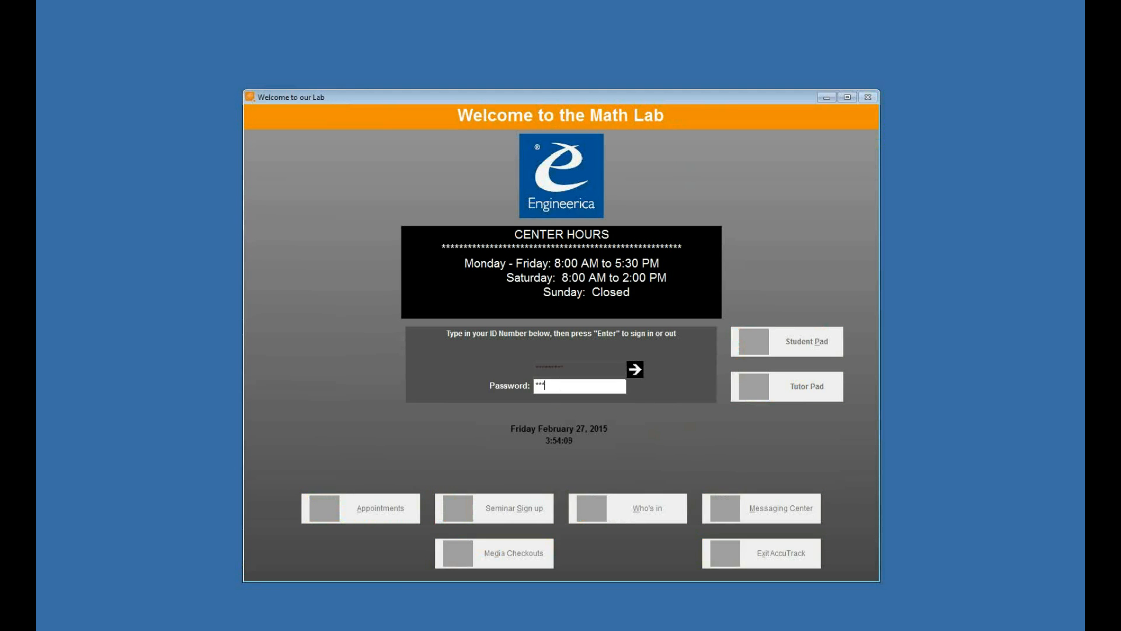
{"action": "key", "text": "Return"}
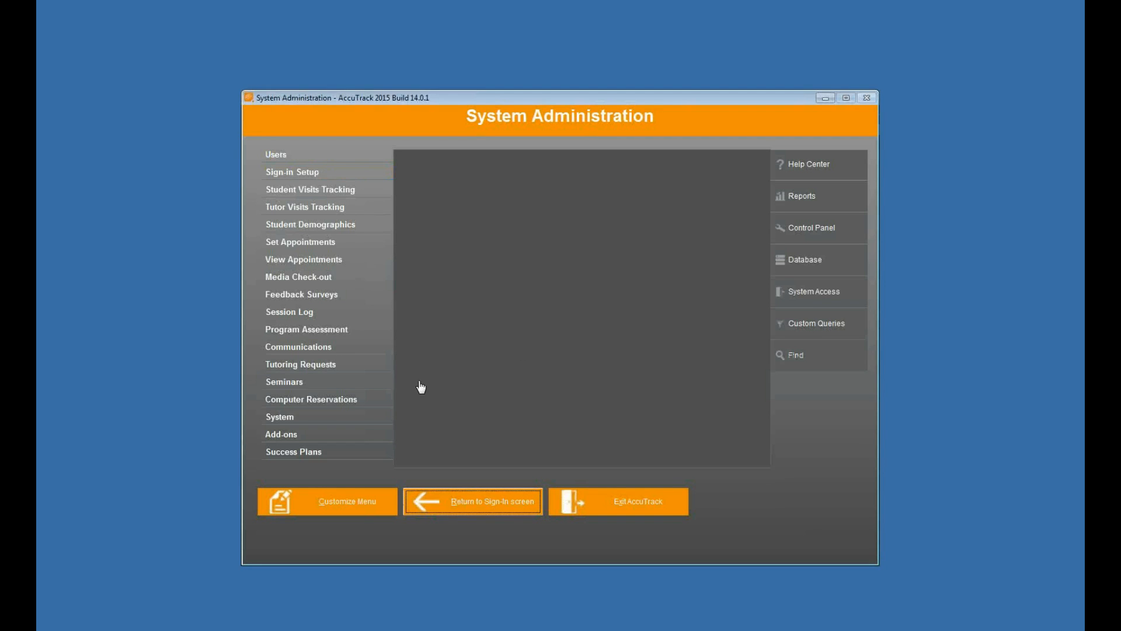
Open Lab IDs in the System section, view the activities assigned to Computer Lab, and cancel without changes
{"action": "left_click", "coordinate": [365, 418]}
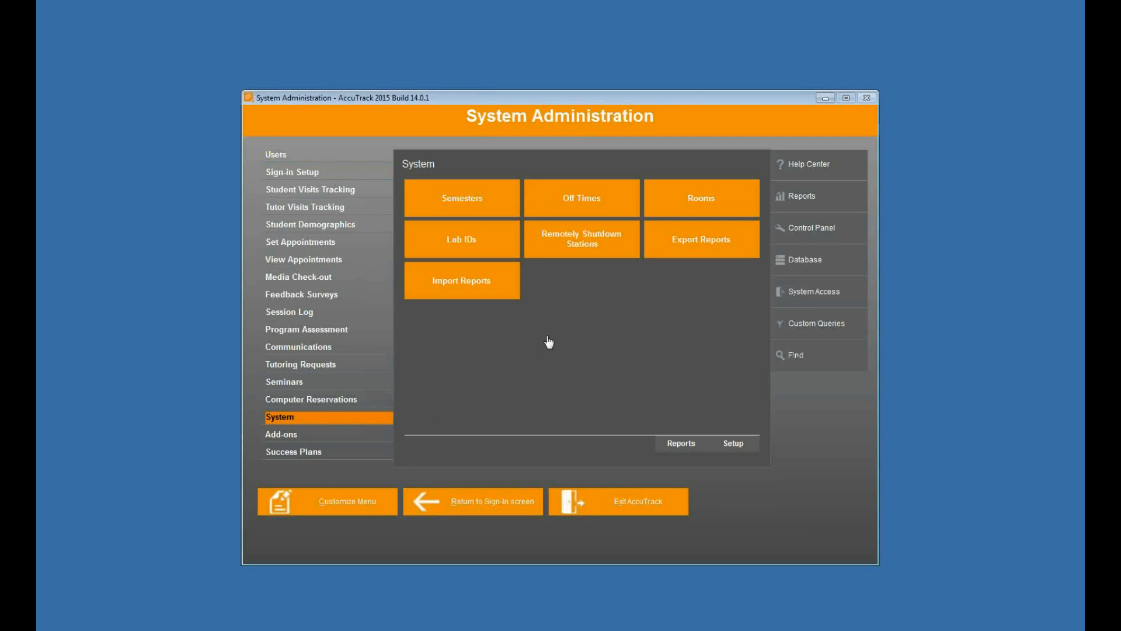
{"action": "left_click", "coordinate": [462, 239]}
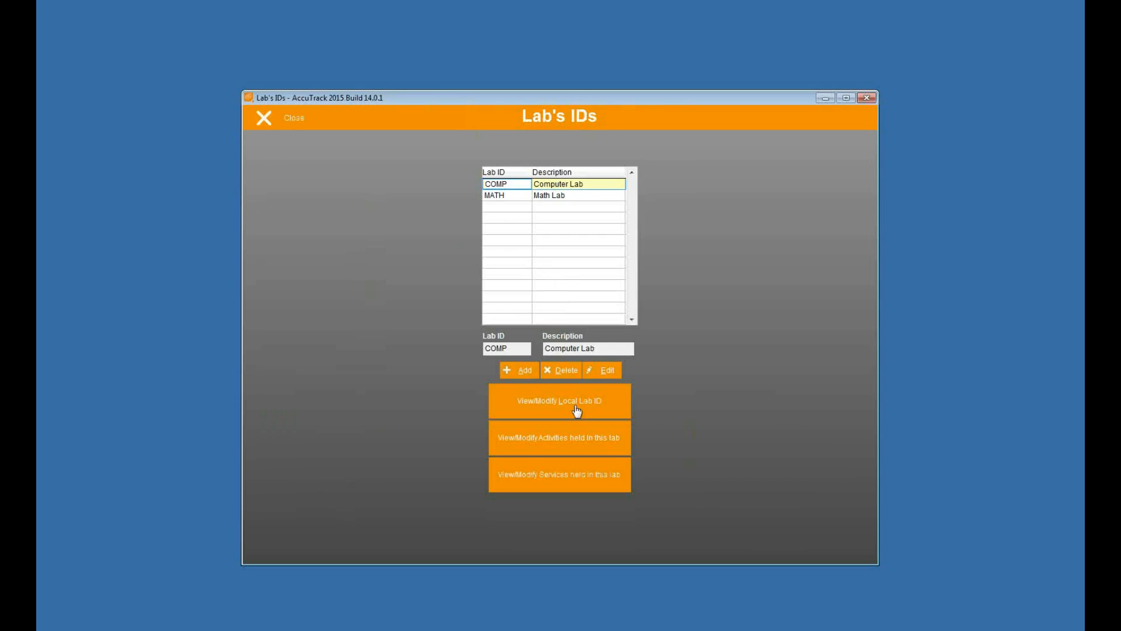
{"action": "left_click", "coordinate": [602, 446]}
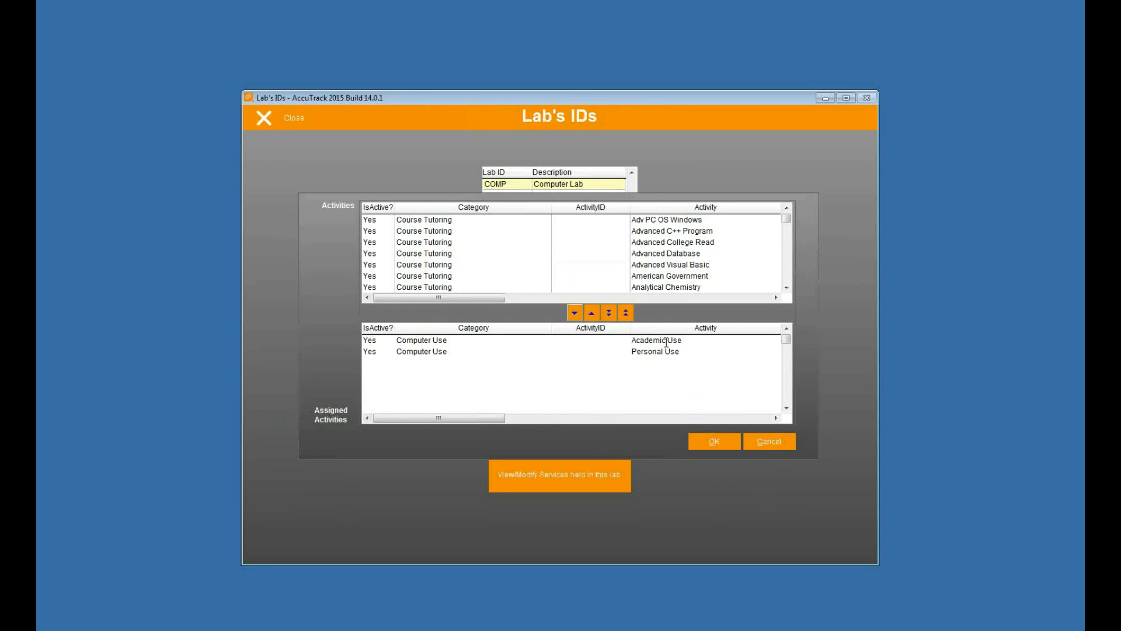
{"action": "left_click", "coordinate": [782, 447]}
Change the local lab ID to Computer Lab, save it and close the Lab's IDs screen
{"action": "left_click", "coordinate": [616, 404]}
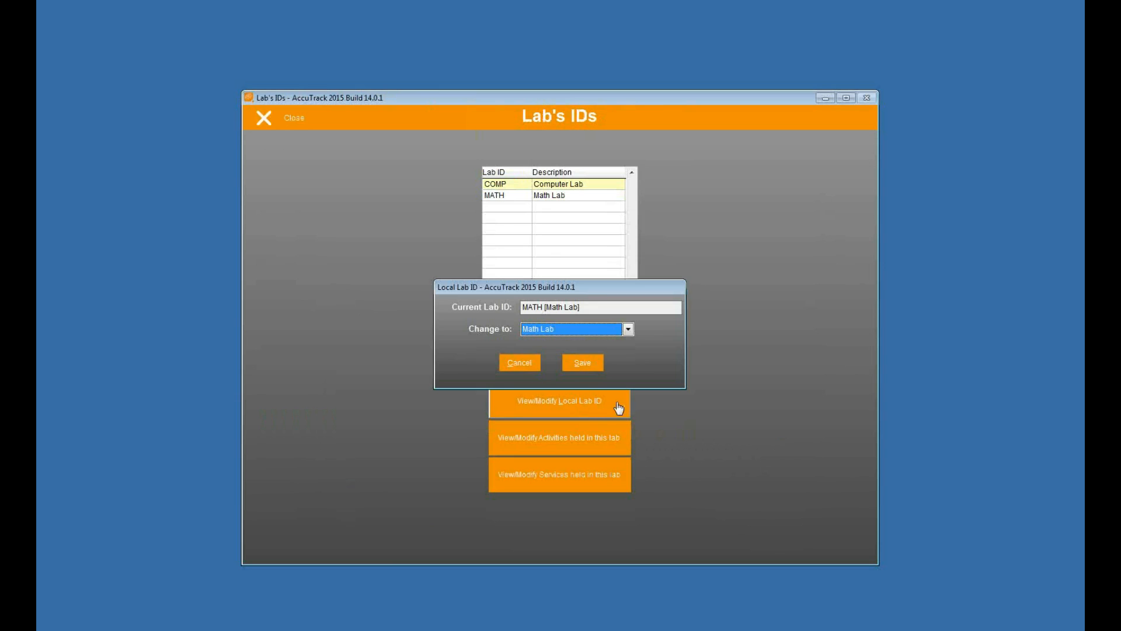
{"action": "left_click", "coordinate": [567, 331]}
{"action": "left_click", "coordinate": [564, 353]}
{"action": "left_click", "coordinate": [581, 363]}
{"action": "left_click", "coordinate": [571, 362]}
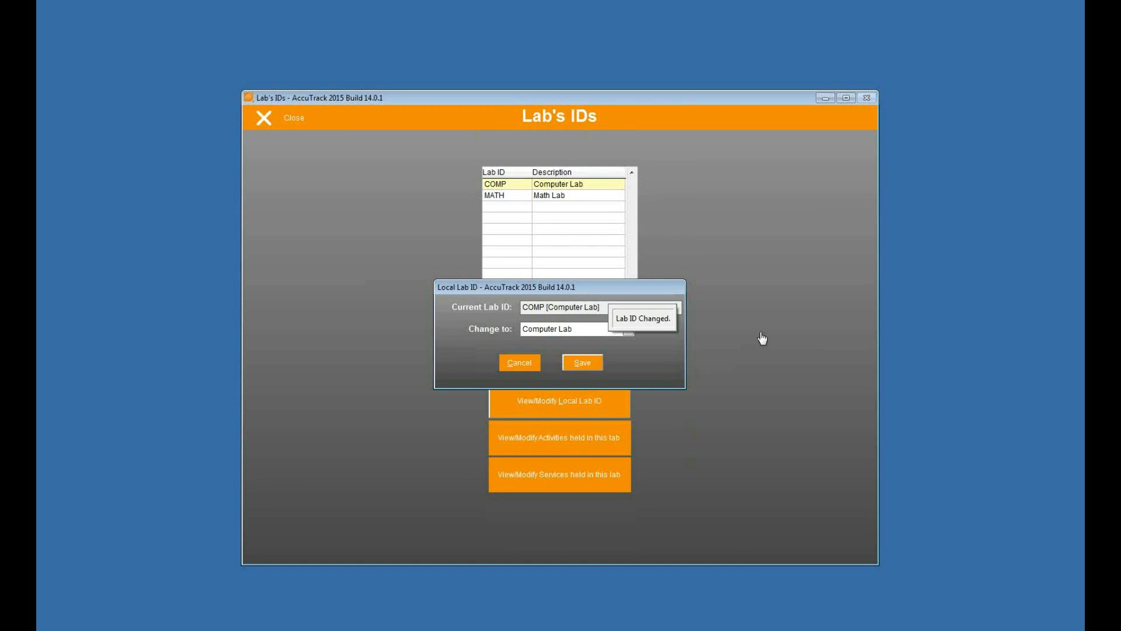
{"action": "left_click", "coordinate": [269, 124]}
Return to the sign-in screen, enter the student's ID number, select the Personal Use usage type, and cancel the sign-in
{"action": "left_click", "coordinate": [492, 503]}
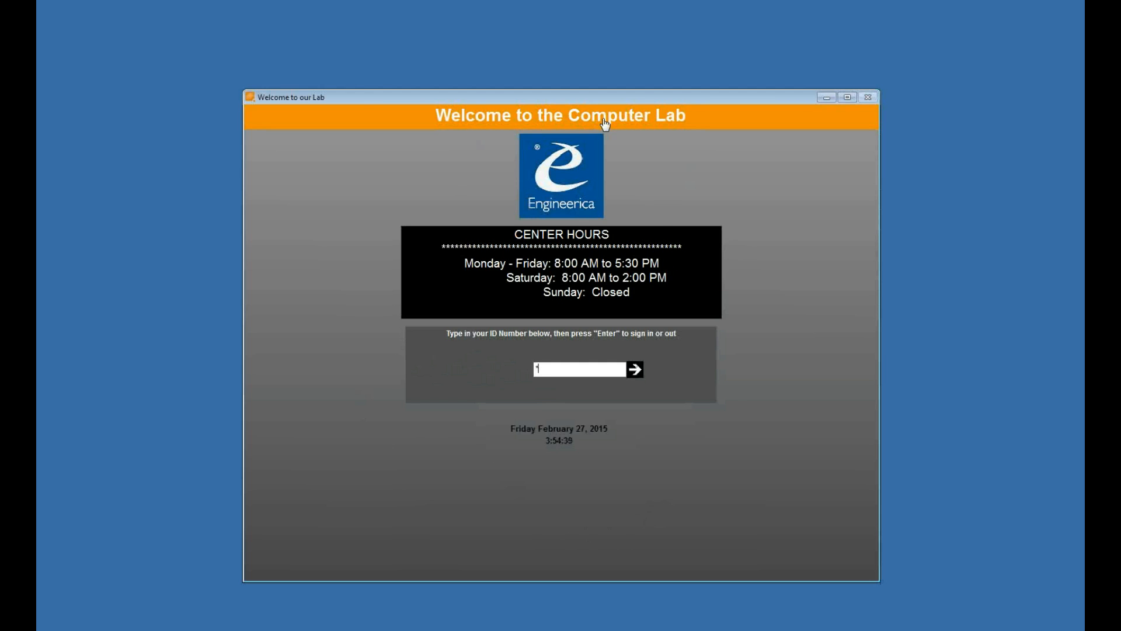
{"action": "left_click_drag", "start_coordinate": [576, 377], "coordinate": [497, 369]}
{"action": "type", "text": "*********"}
{"action": "key", "text": "Return"}
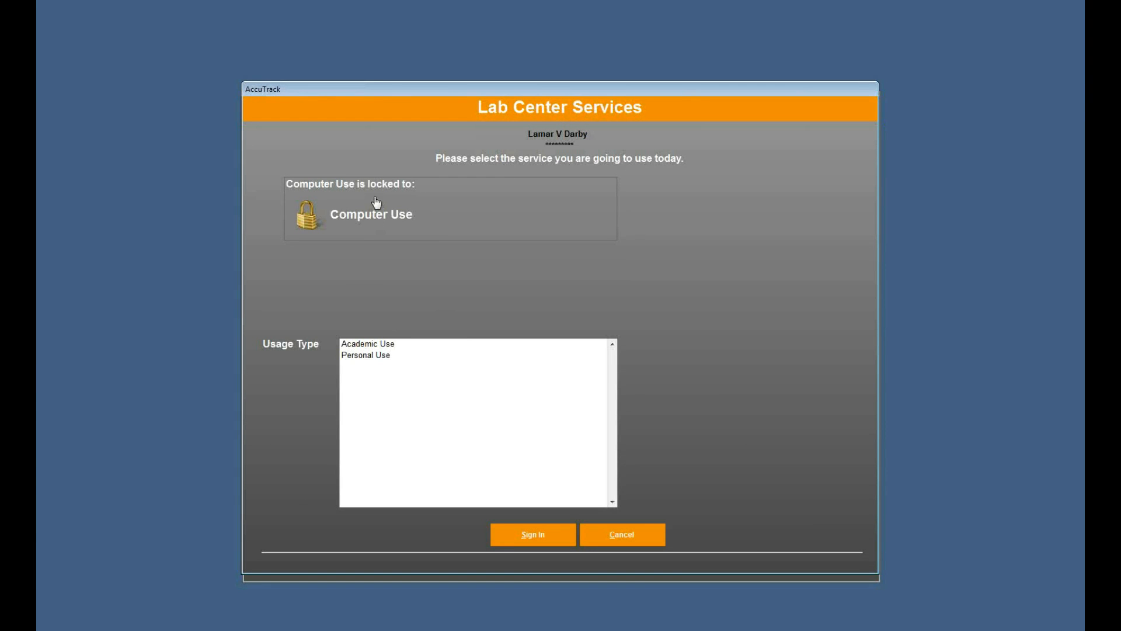
{"action": "left_click", "coordinate": [368, 357]}
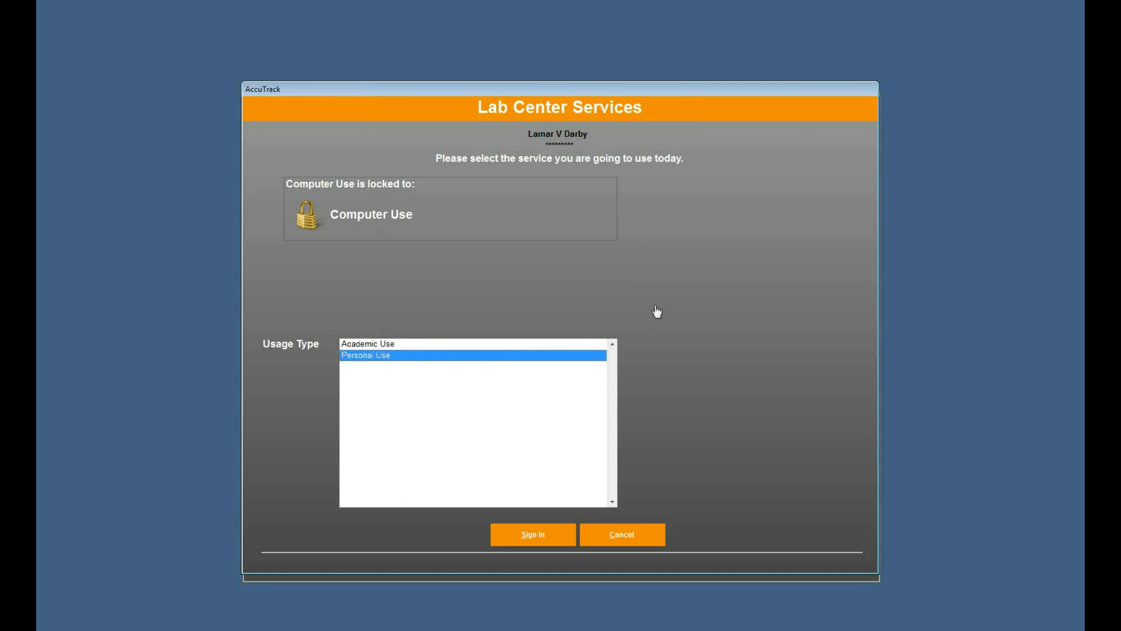
{"action": "left_click", "coordinate": [630, 542]}
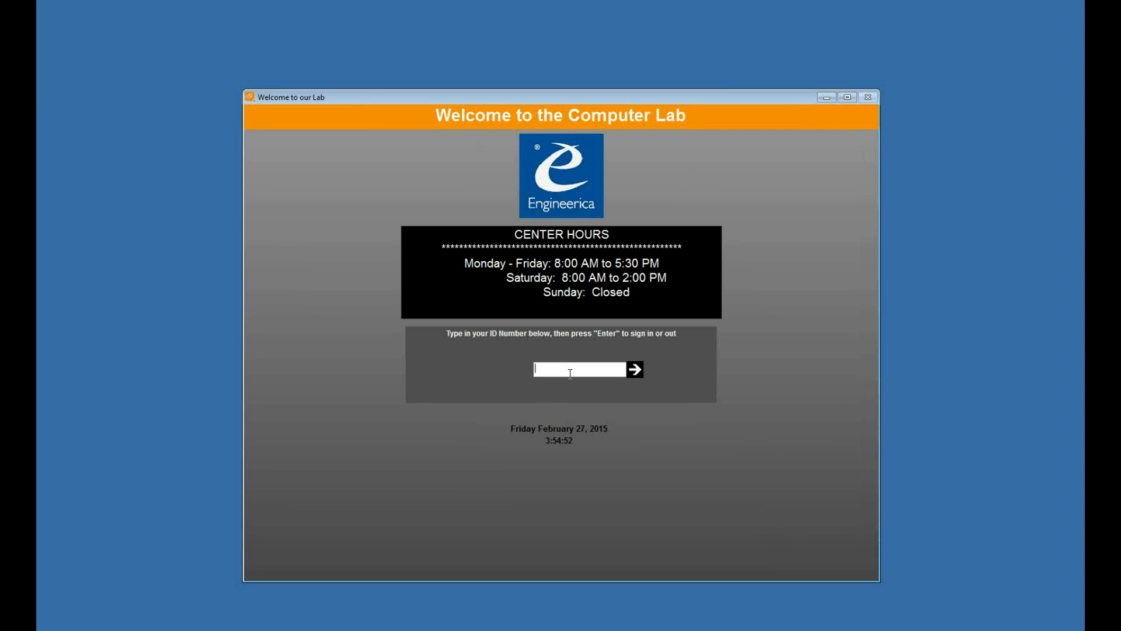
Enter the administrator's ID number and account password on the Computer Lab sign-in screen to reopen System Administration
{"action": "type", "text": "*********"}
{"action": "key", "text": "Return"}
{"action": "type", "text": "****"}
{"action": "key", "text": "Return"}
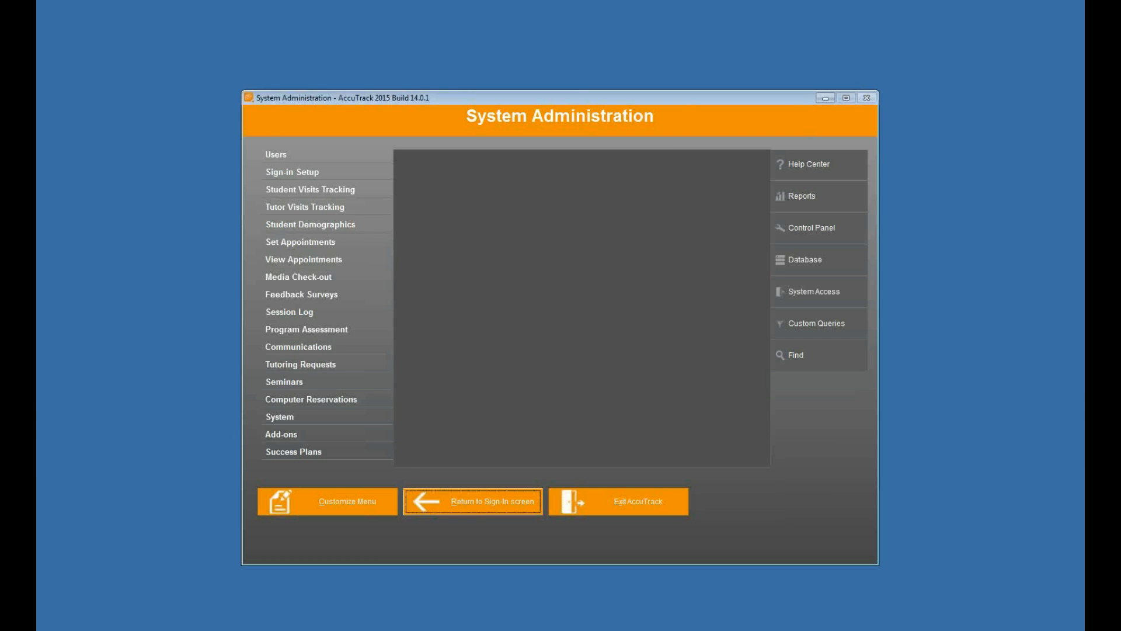